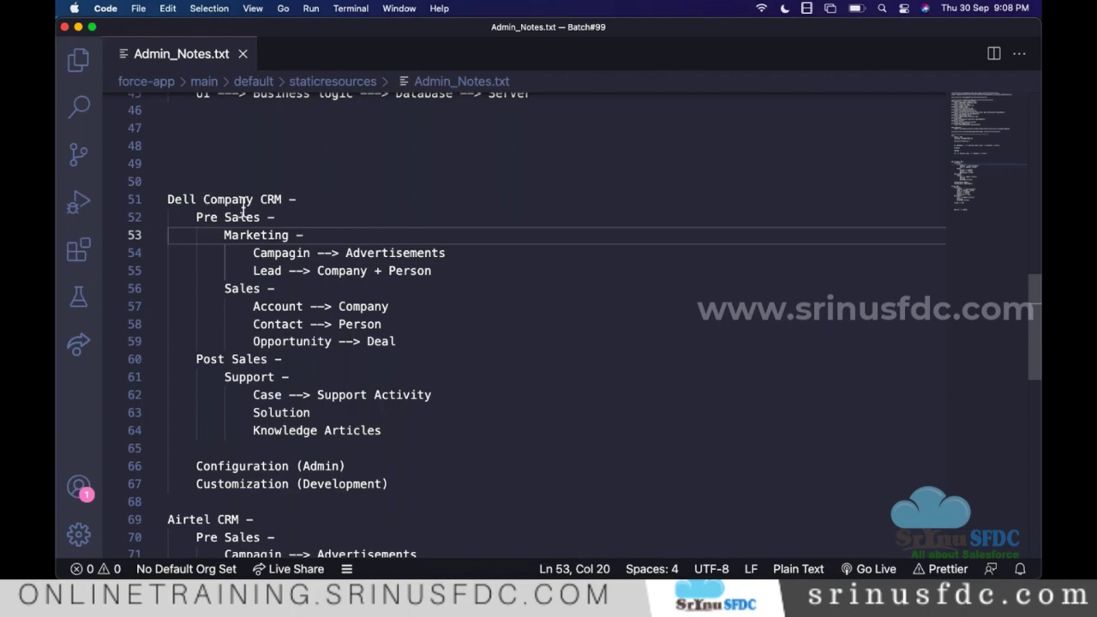
Scroll Admin_Notes.txt up from the Dell Company CRM outline to the Dell section at line 32.
{"action": "scroll", "coordinate": [289, 204], "scroll_direction": "up", "scroll_amount": 3}
{"action": "scroll", "coordinate": [289, 204], "scroll_direction": "up", "scroll_amount": 7}
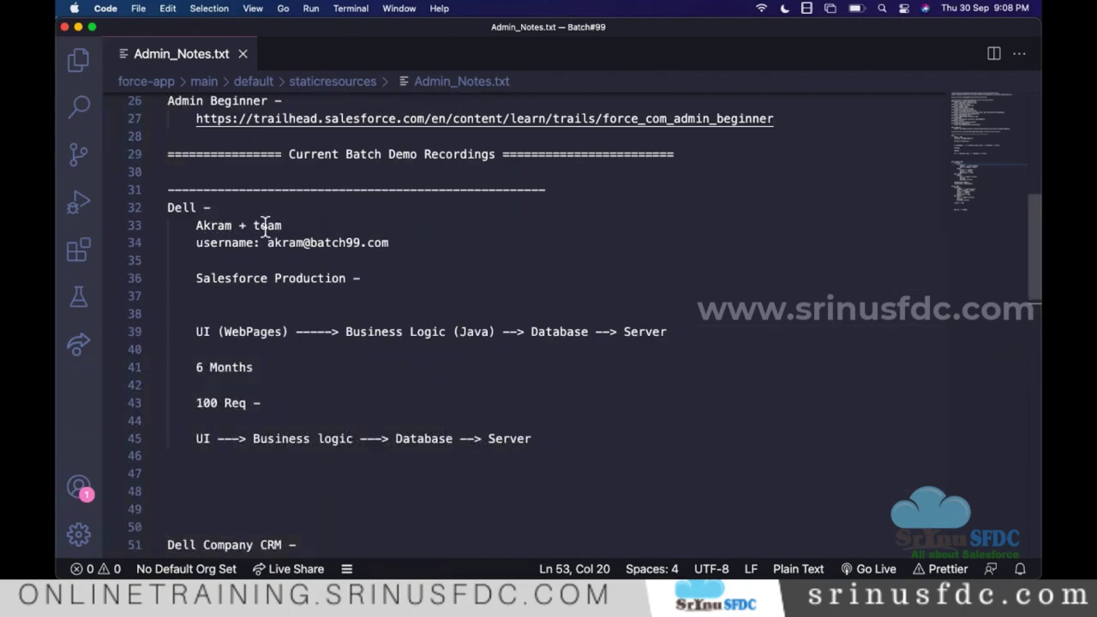
Note '6' before 'team' on line 33 so the Dell team reads 6 members, then switch to Chrome.
{"action": "triple_click", "coordinate": [266, 225]}
{"action": "left_click", "coordinate": [254, 225]}
{"action": "left_click", "coordinate": [255, 225]}
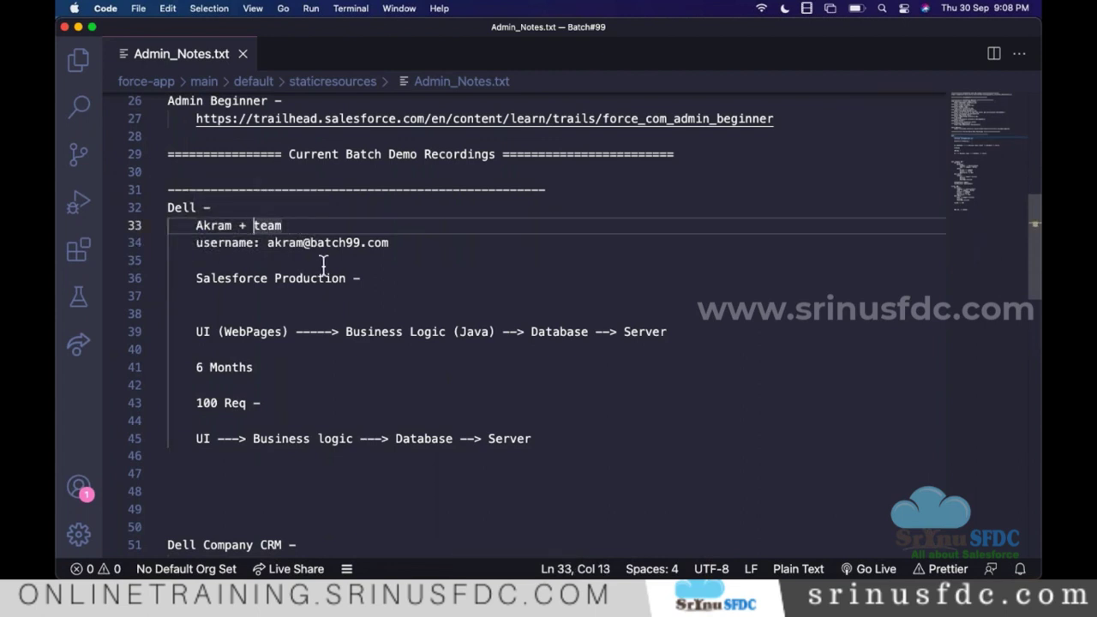
{"action": "type", "text": "6"}
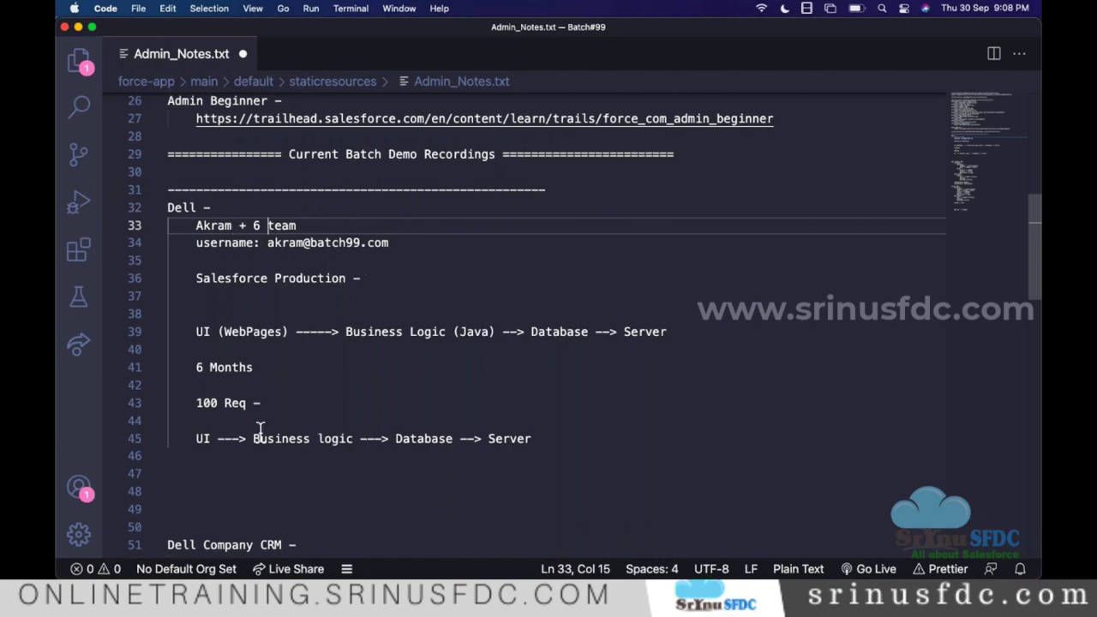
{"action": "left_click", "coordinate": [165, 590]}
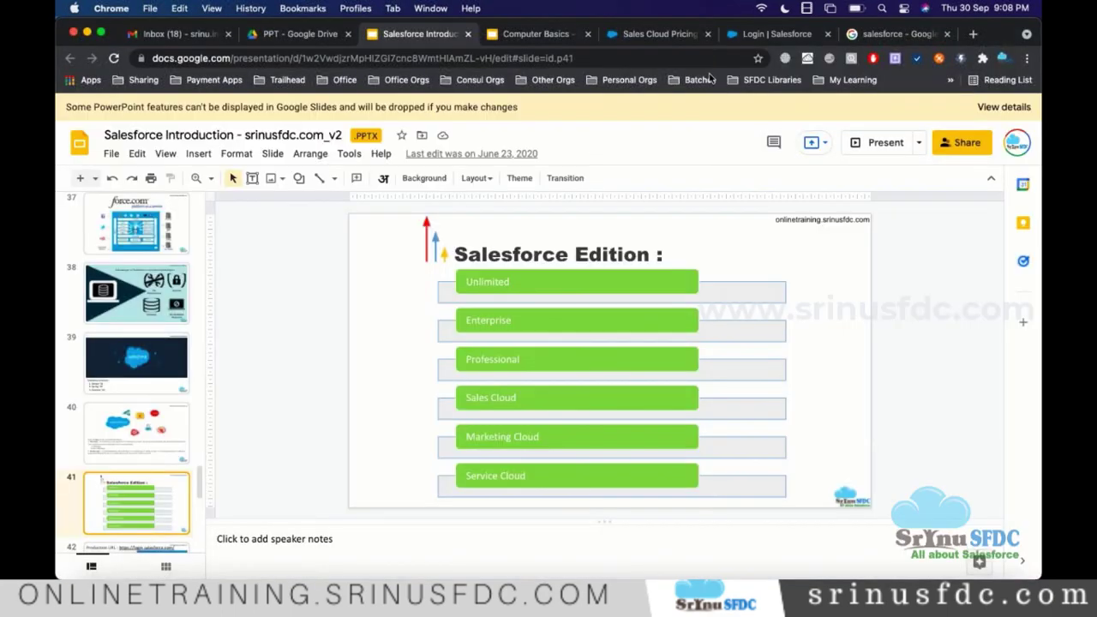
Review the Sales Cloud edition prices and move that tab right after the Login | Salesforce tab.
{"action": "left_click", "coordinate": [665, 35]}
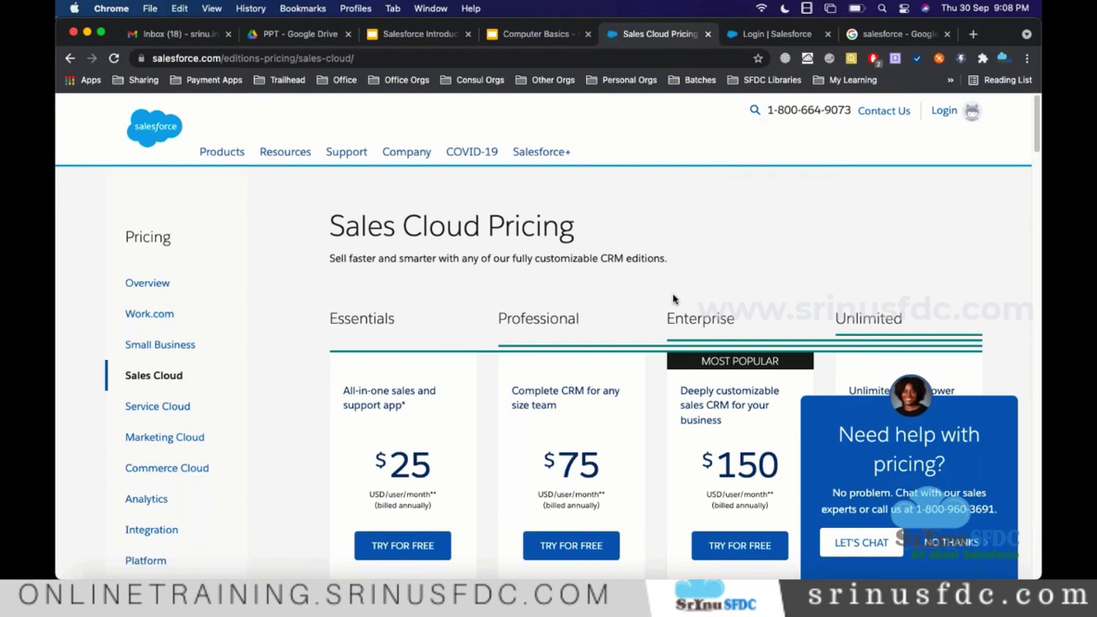
{"action": "scroll", "coordinate": [674, 298], "scroll_direction": "down", "scroll_amount": 1}
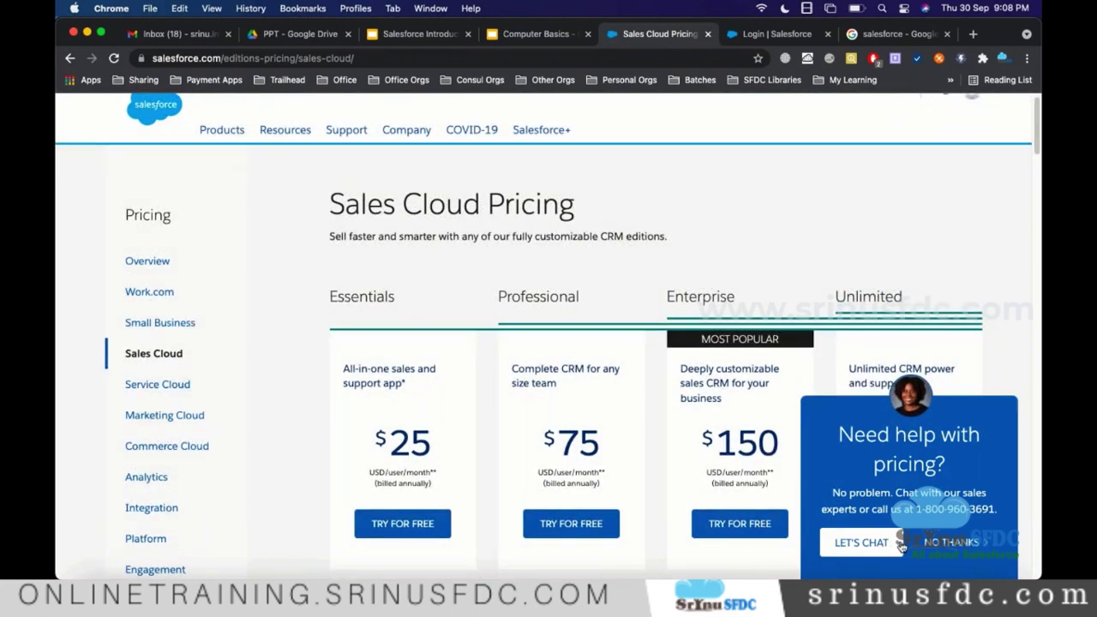
{"action": "scroll", "coordinate": [902, 547], "scroll_direction": "down", "scroll_amount": 3}
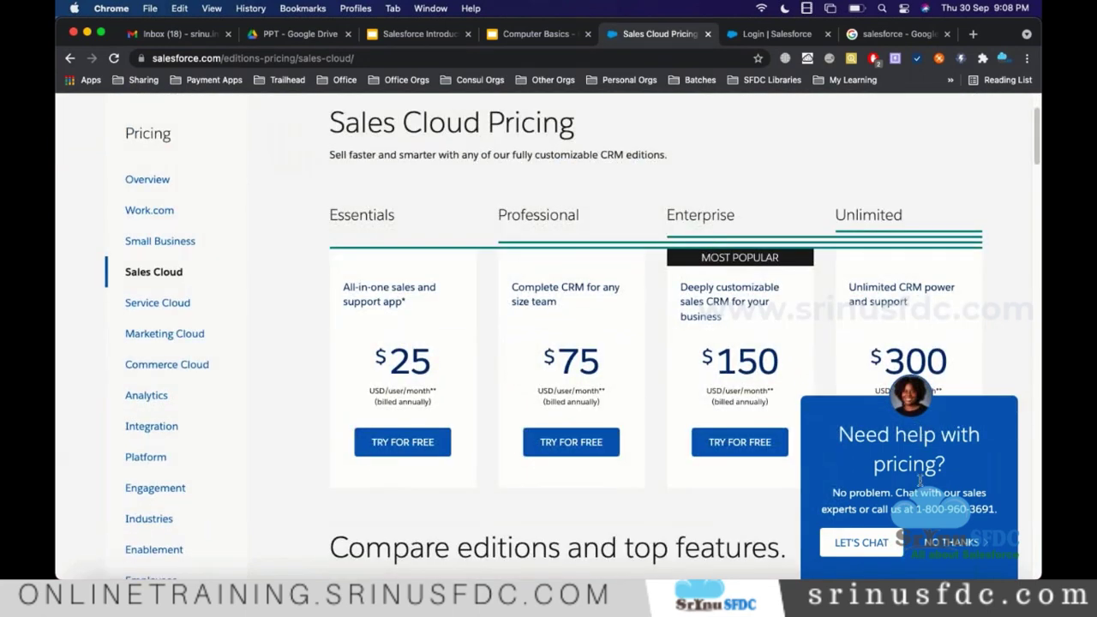
{"action": "scroll", "coordinate": [703, 342], "scroll_direction": "down", "scroll_amount": 1}
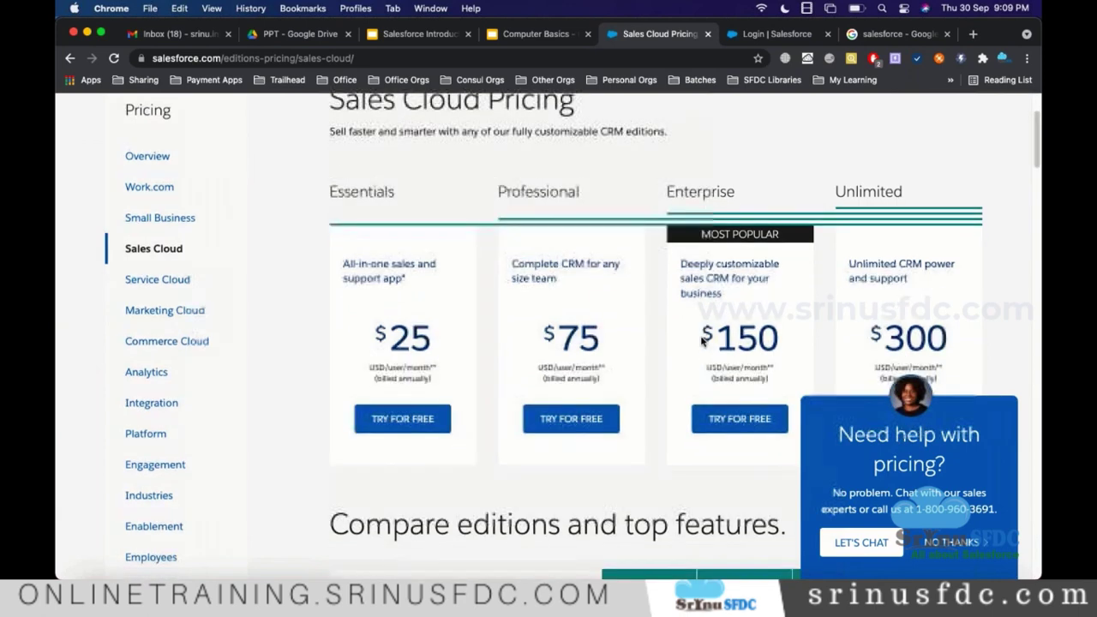
{"action": "scroll", "coordinate": [699, 290], "scroll_direction": "down", "scroll_amount": 4}
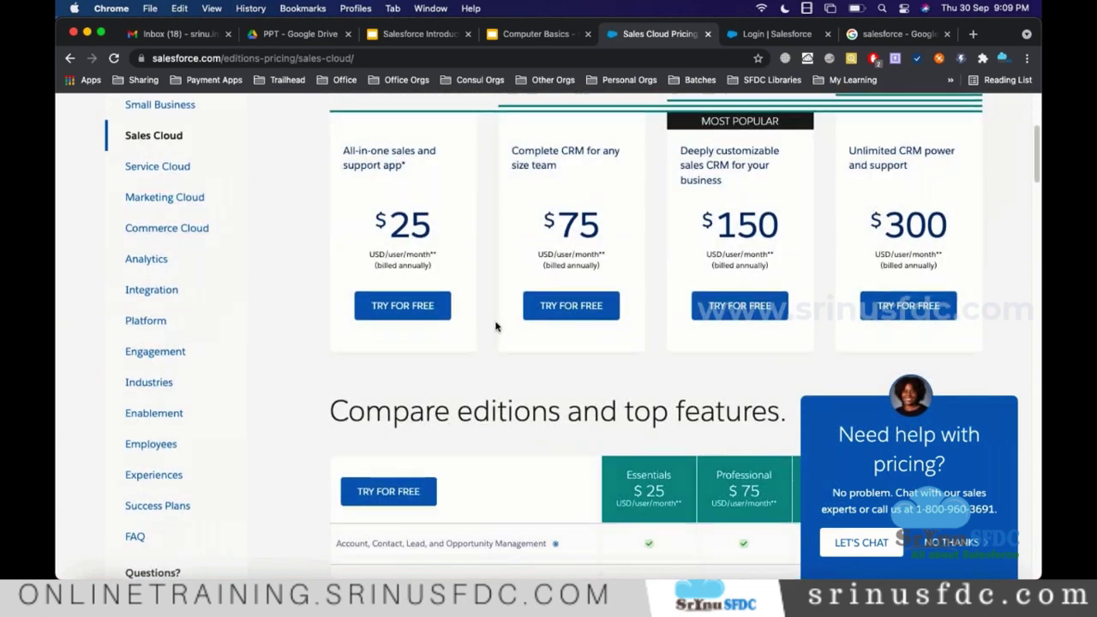
{"action": "scroll", "coordinate": [495, 326], "scroll_direction": "up", "scroll_amount": 1}
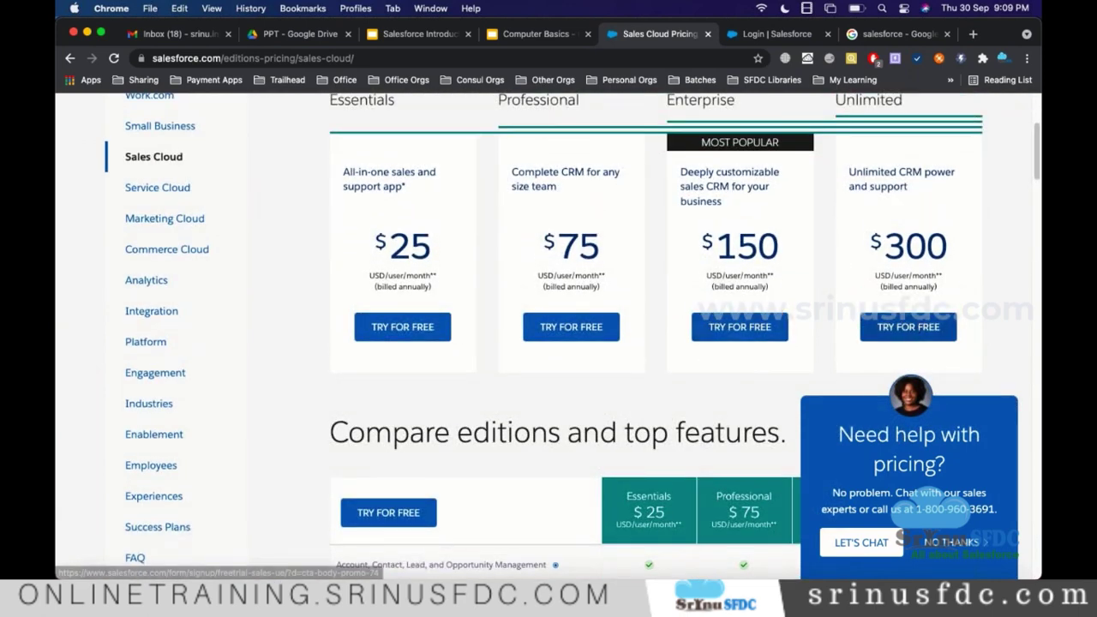
{"action": "scroll", "coordinate": [900, 257], "scroll_direction": "up", "scroll_amount": 1}
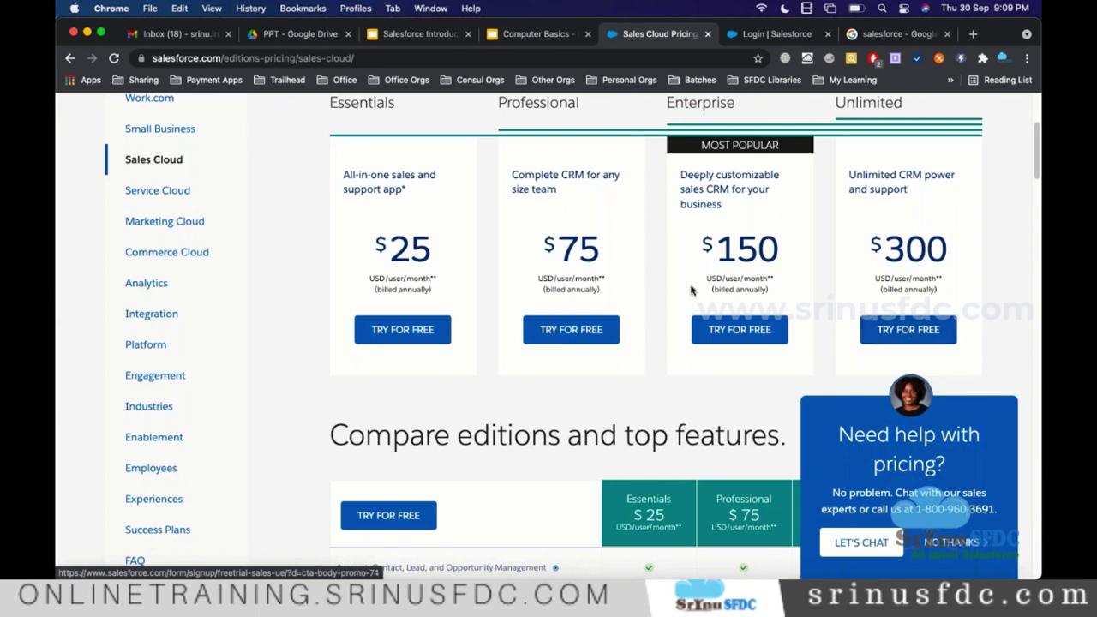
{"action": "scroll", "coordinate": [914, 335], "scroll_direction": "up", "scroll_amount": 1}
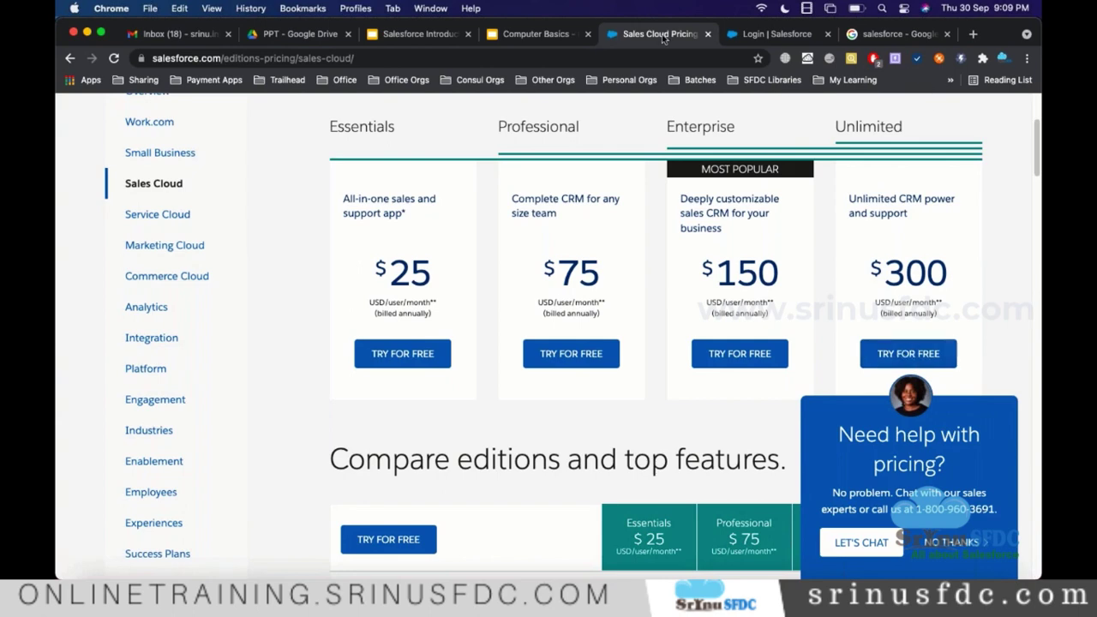
{"action": "left_click_drag", "start_coordinate": [663, 39], "coordinate": [758, 36]}
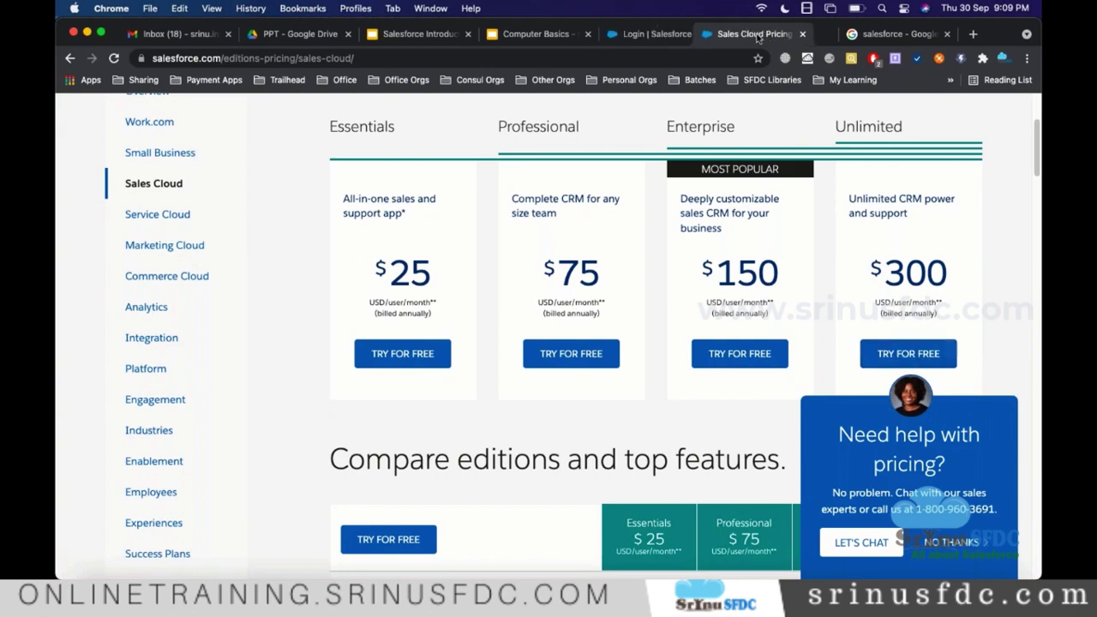
Go to developer.salesforce.com from the Google tab and open the Developer Edition sign-up page.
{"action": "left_click", "coordinate": [892, 34]}
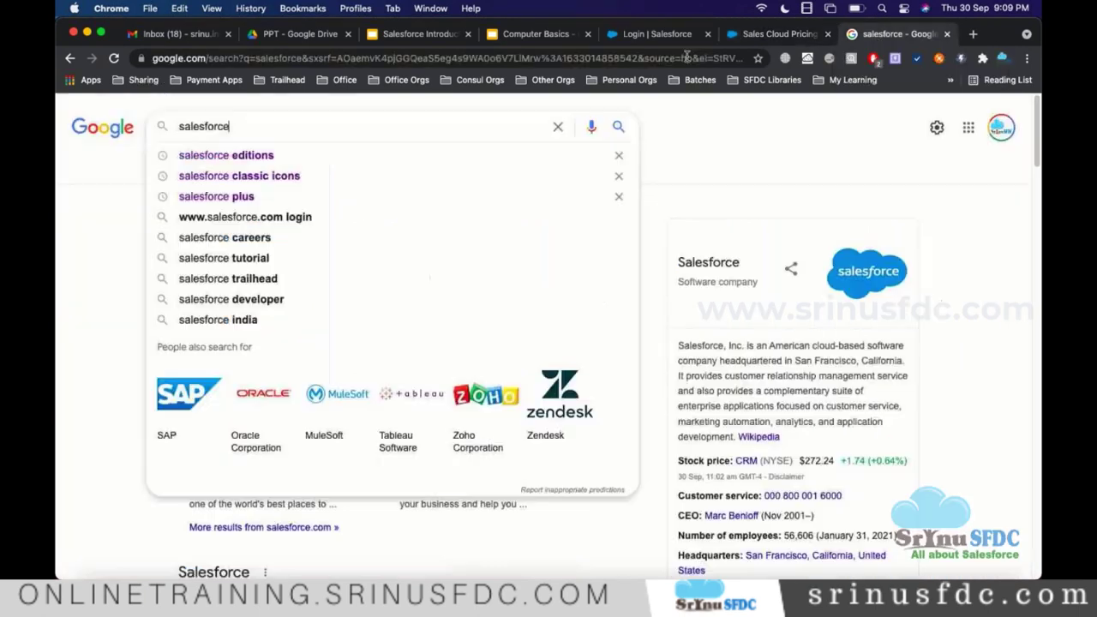
{"action": "left_click", "coordinate": [686, 57]}
{"action": "type", "text": "developer.salesforce.com"}
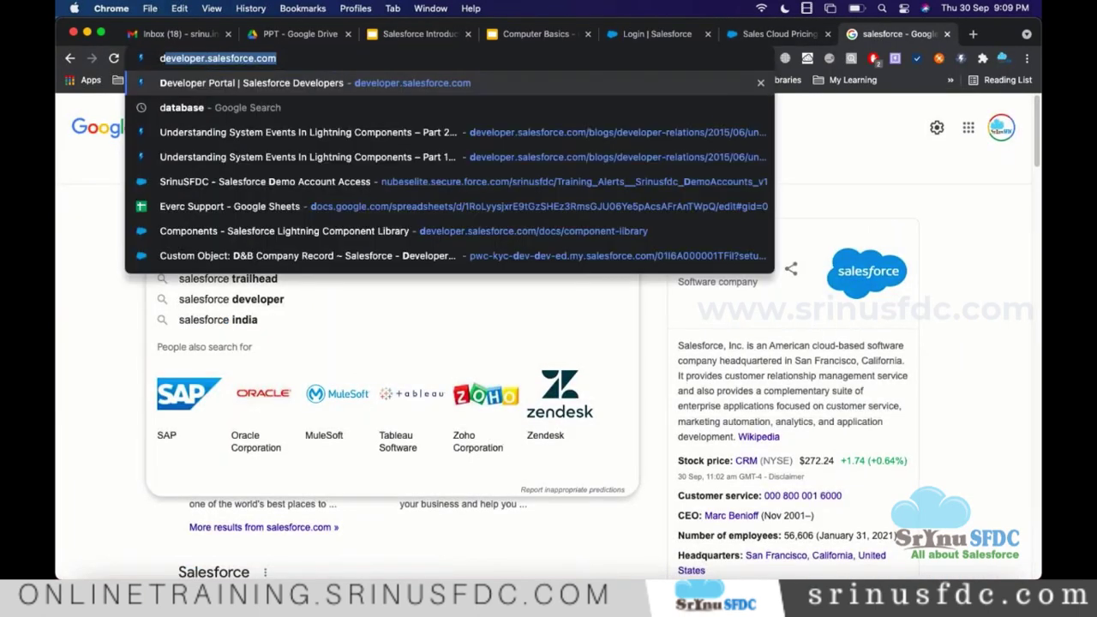
{"action": "key", "text": "Return"}
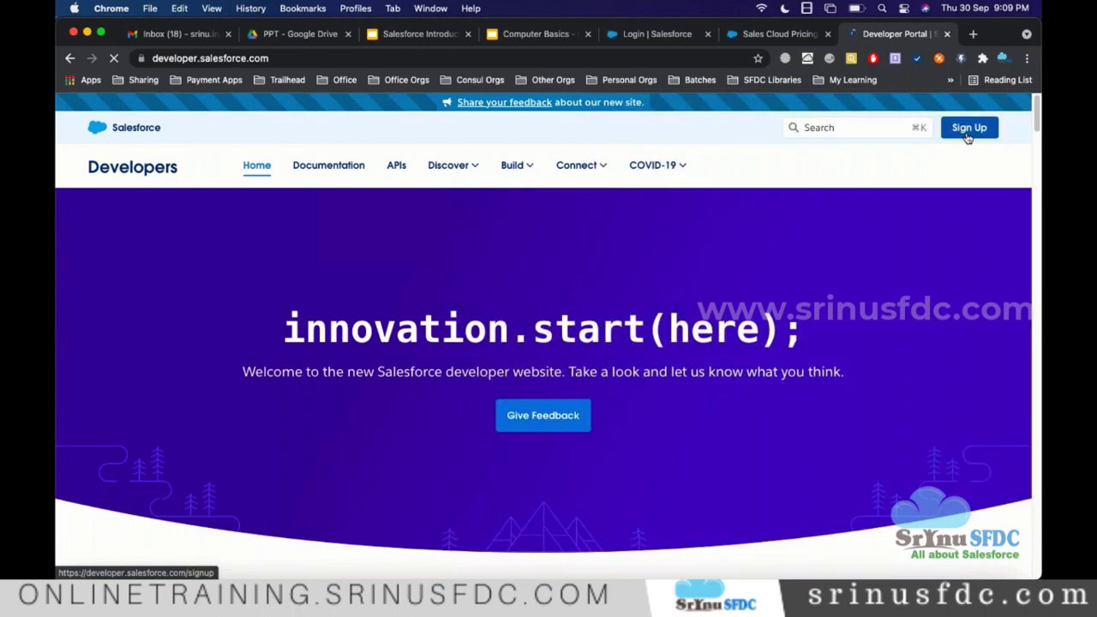
{"action": "left_click", "coordinate": [968, 128]}
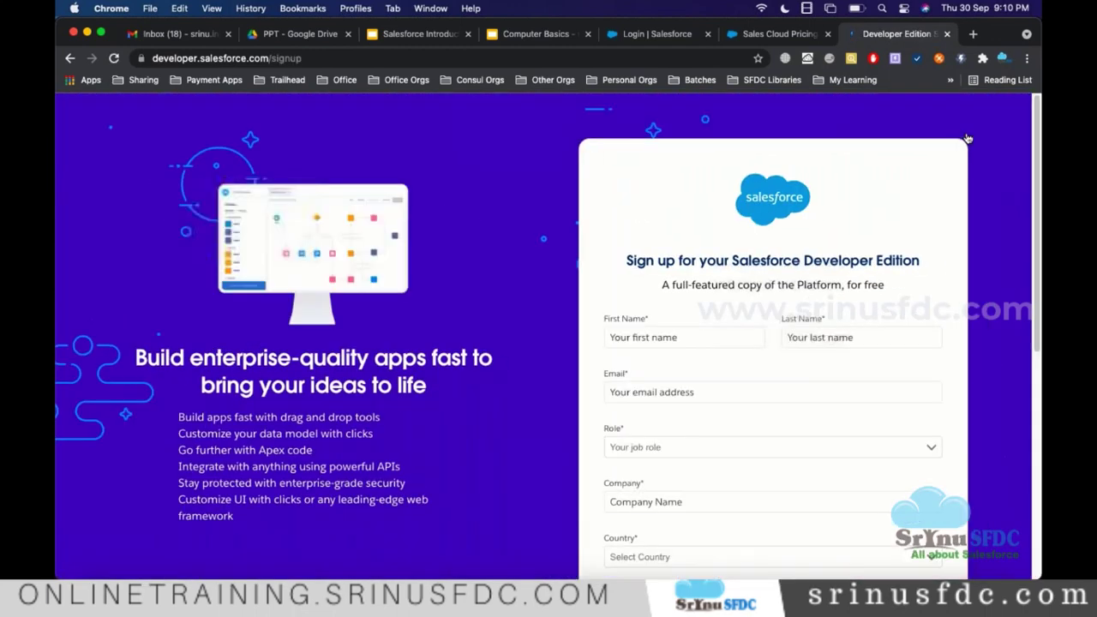
Glance back at Sales Cloud Pricing, then scroll through the Developer Edition sign-up form.
{"action": "scroll", "coordinate": [876, 209], "scroll_direction": "down", "scroll_amount": 1}
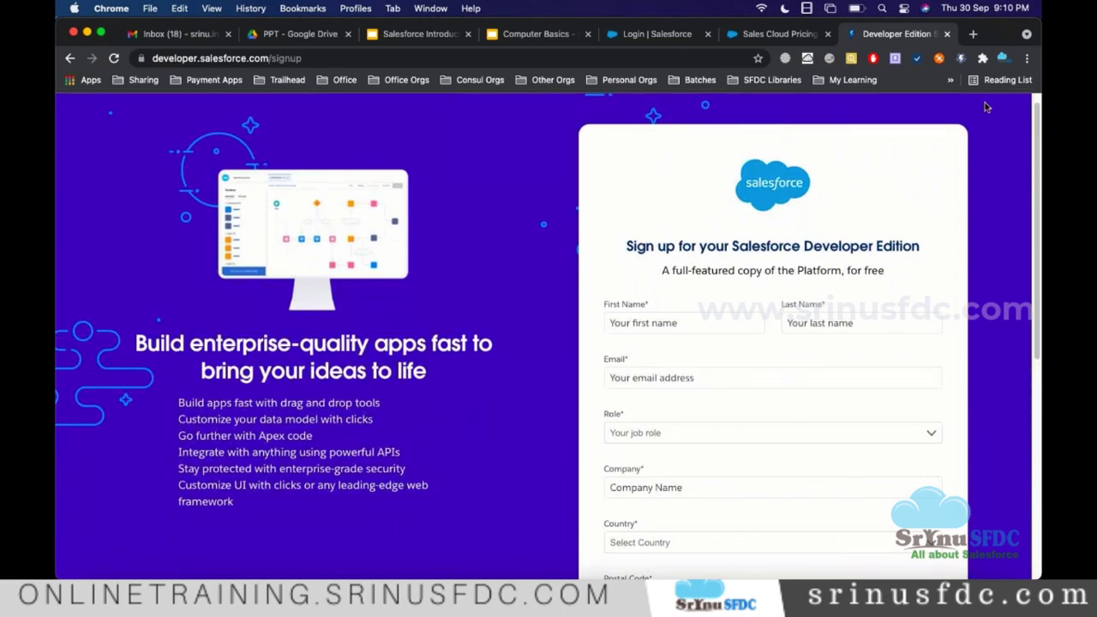
{"action": "left_click", "coordinate": [793, 38]}
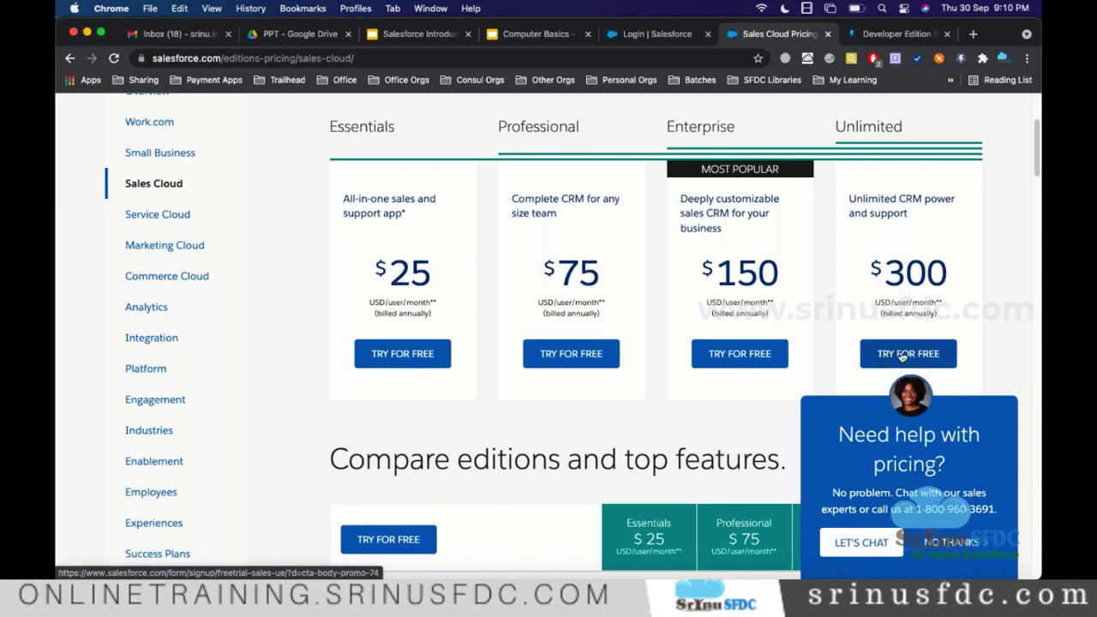
{"action": "left_click", "coordinate": [880, 36]}
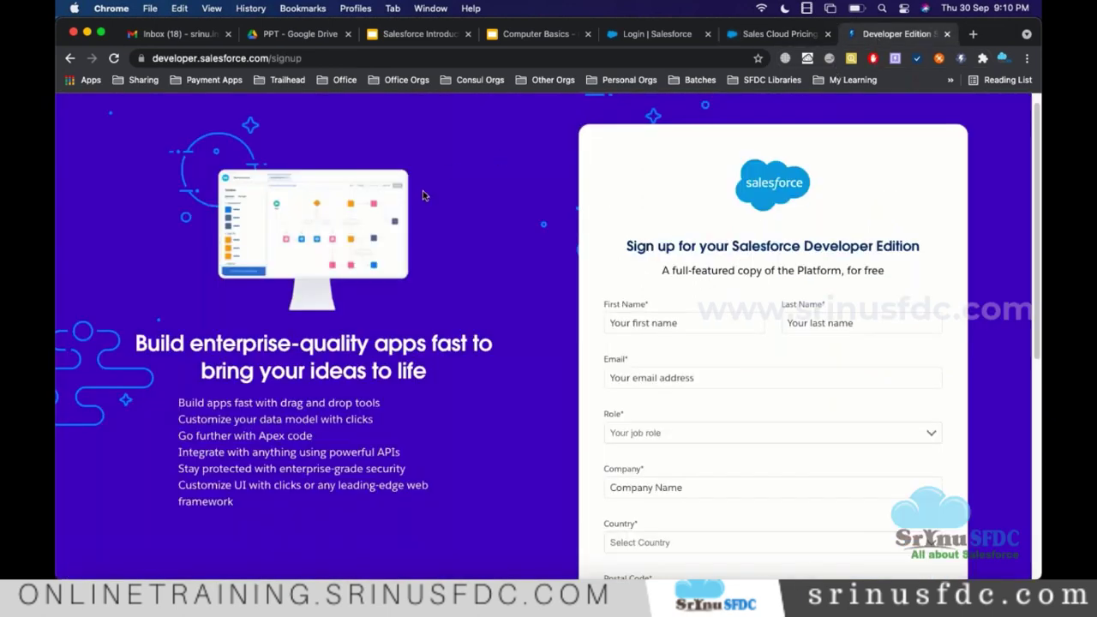
{"action": "scroll", "coordinate": [825, 236], "scroll_direction": "down", "scroll_amount": 1}
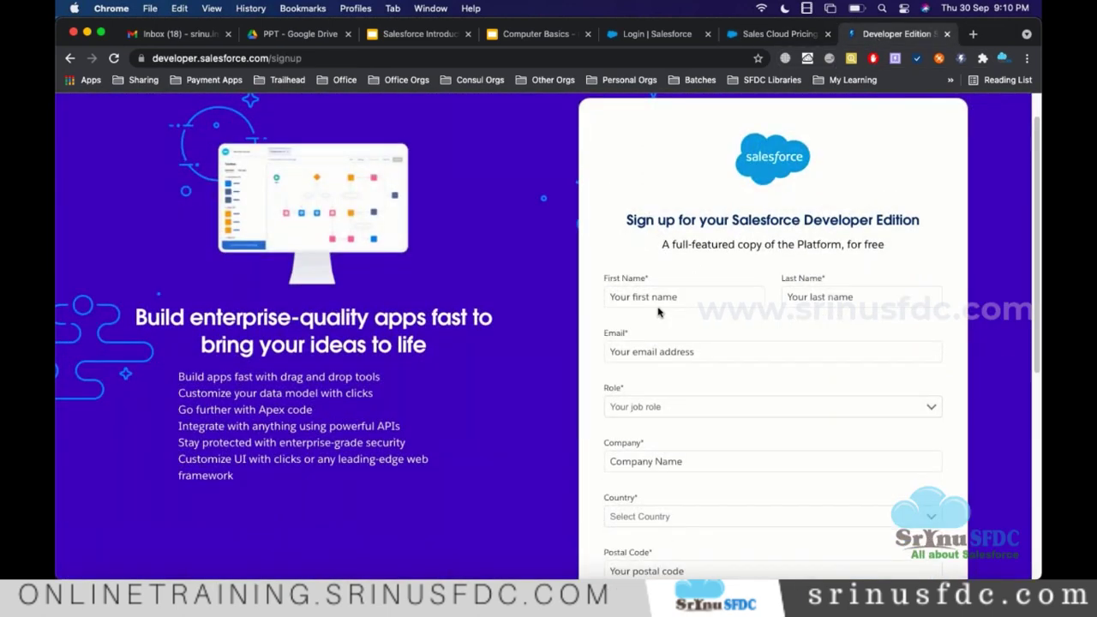
{"action": "scroll", "coordinate": [738, 300], "scroll_direction": "down", "scroll_amount": 1}
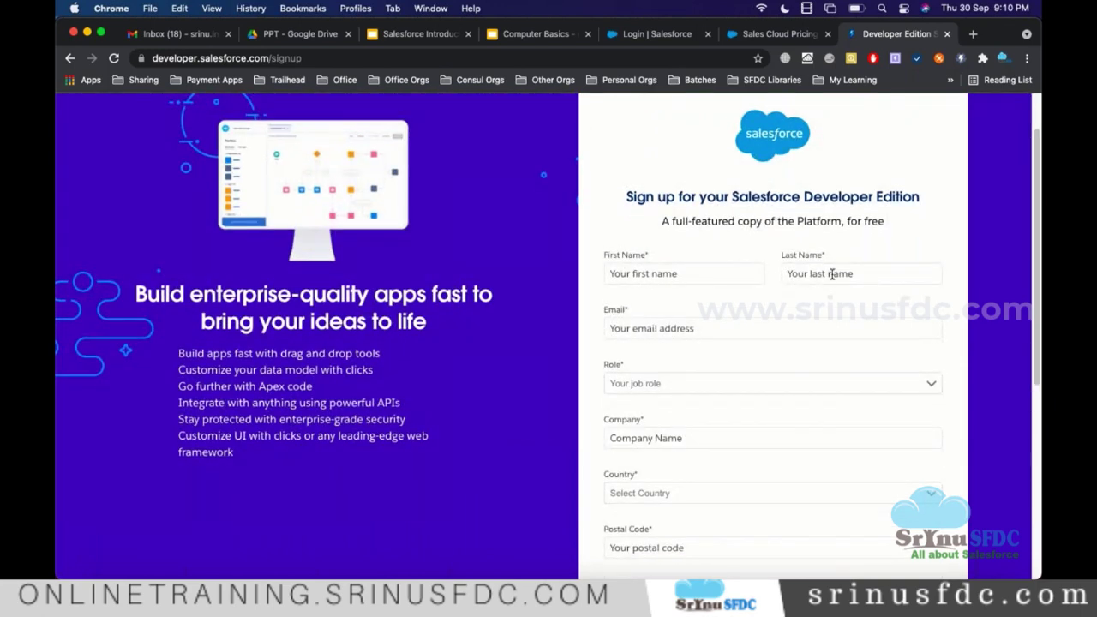
{"action": "scroll", "coordinate": [802, 313], "scroll_direction": "down", "scroll_amount": 1}
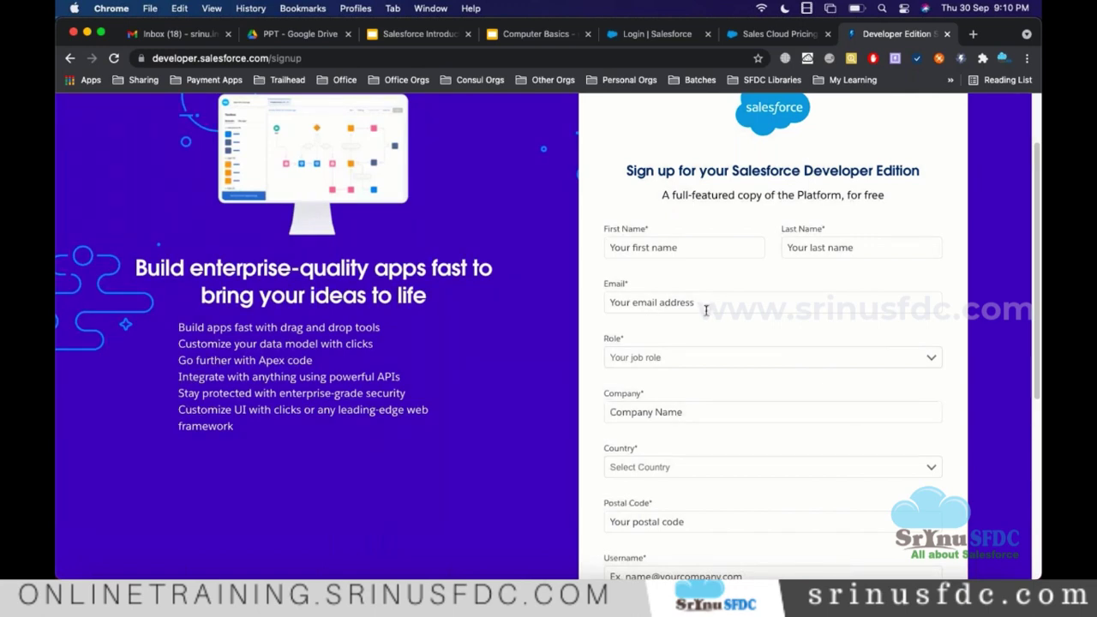
{"action": "scroll", "coordinate": [723, 212], "scroll_direction": "down", "scroll_amount": 4}
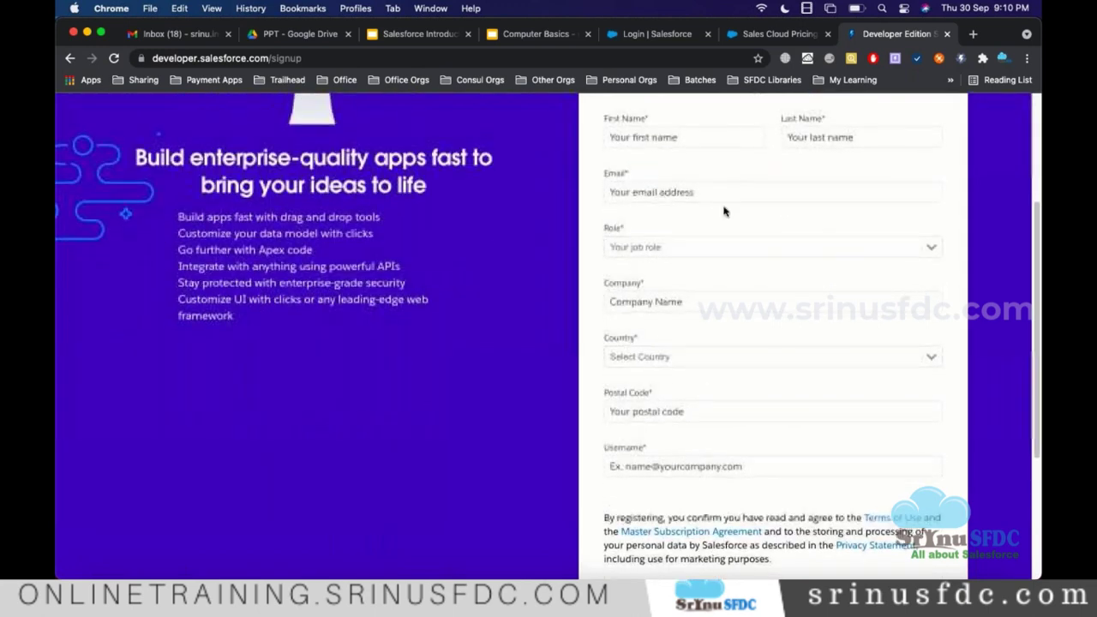
{"action": "scroll", "coordinate": [724, 212], "scroll_direction": "up", "scroll_amount": 5}
{"action": "scroll", "coordinate": [779, 385], "scroll_direction": "down", "scroll_amount": 5}
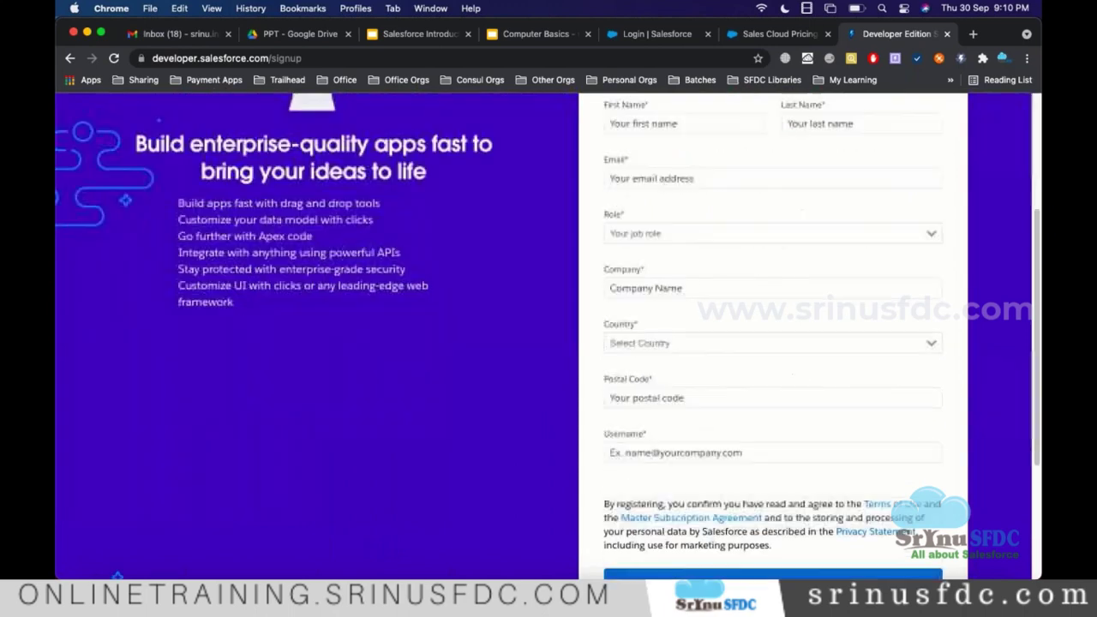
{"action": "scroll", "coordinate": [795, 475], "scroll_direction": "up", "scroll_amount": 2}
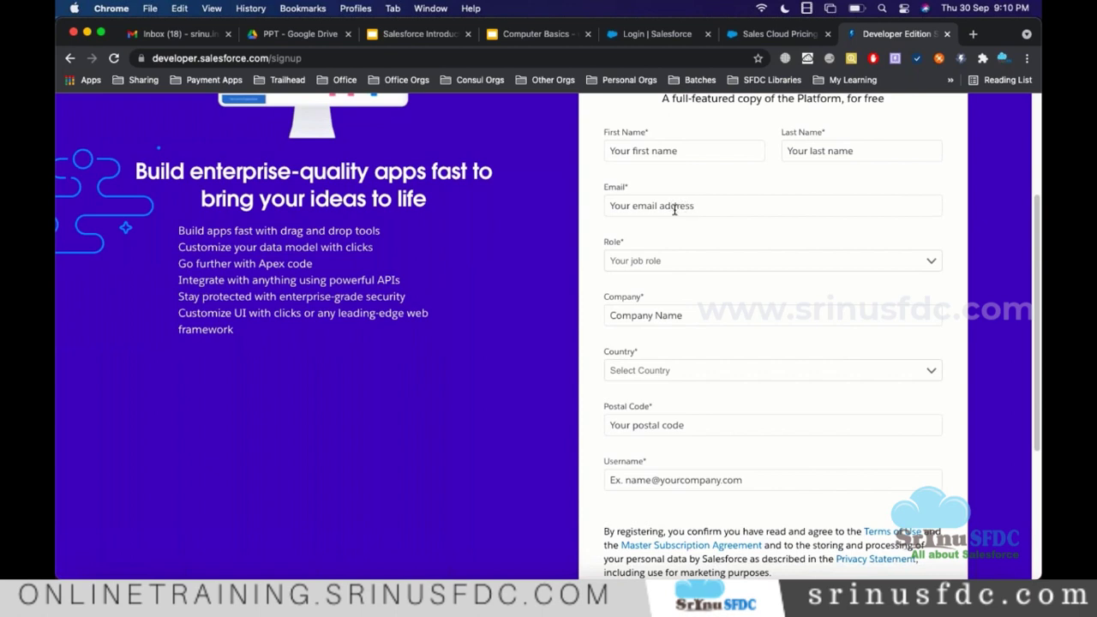
Leave the Email and Role fields empty so both are flagged required, then focus Username.
{"action": "left_click", "coordinate": [675, 208]}
{"action": "left_click", "coordinate": [802, 233]}
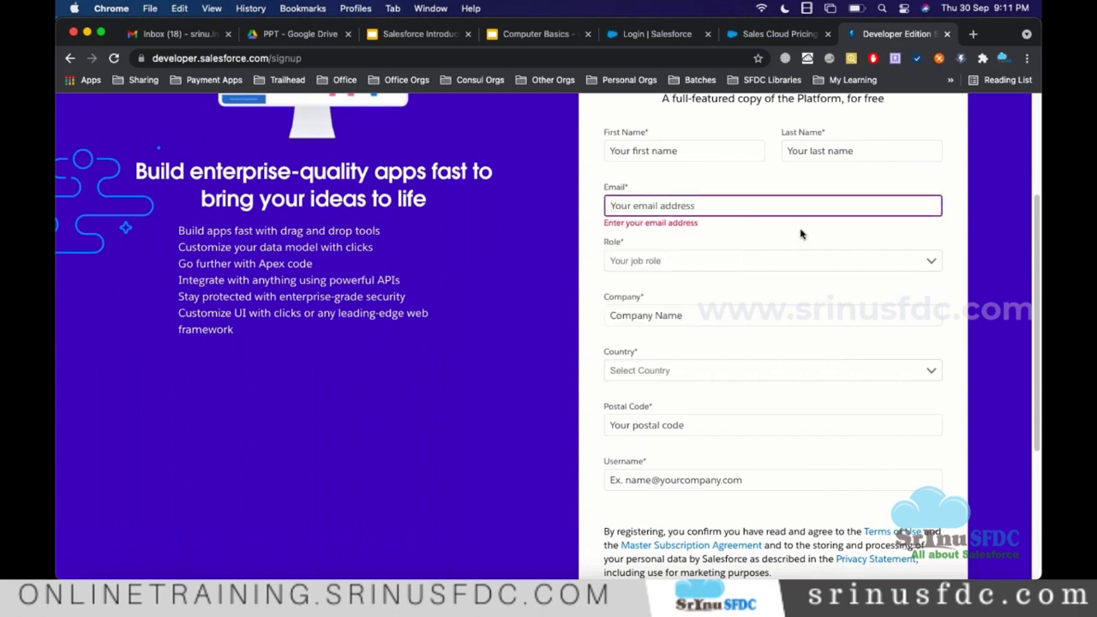
{"action": "left_click", "coordinate": [706, 257]}
{"action": "left_click", "coordinate": [557, 382]}
{"action": "scroll", "coordinate": [667, 353], "scroll_direction": "down", "scroll_amount": 1}
{"action": "scroll", "coordinate": [667, 354], "scroll_direction": "down", "scroll_amount": 3}
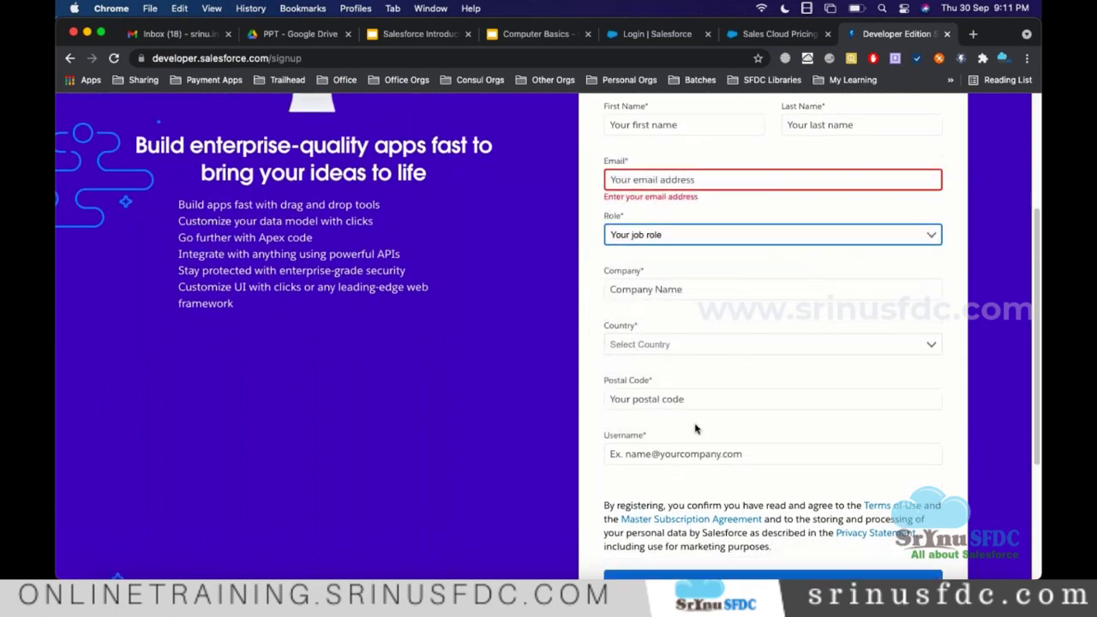
{"action": "left_click", "coordinate": [677, 383]}
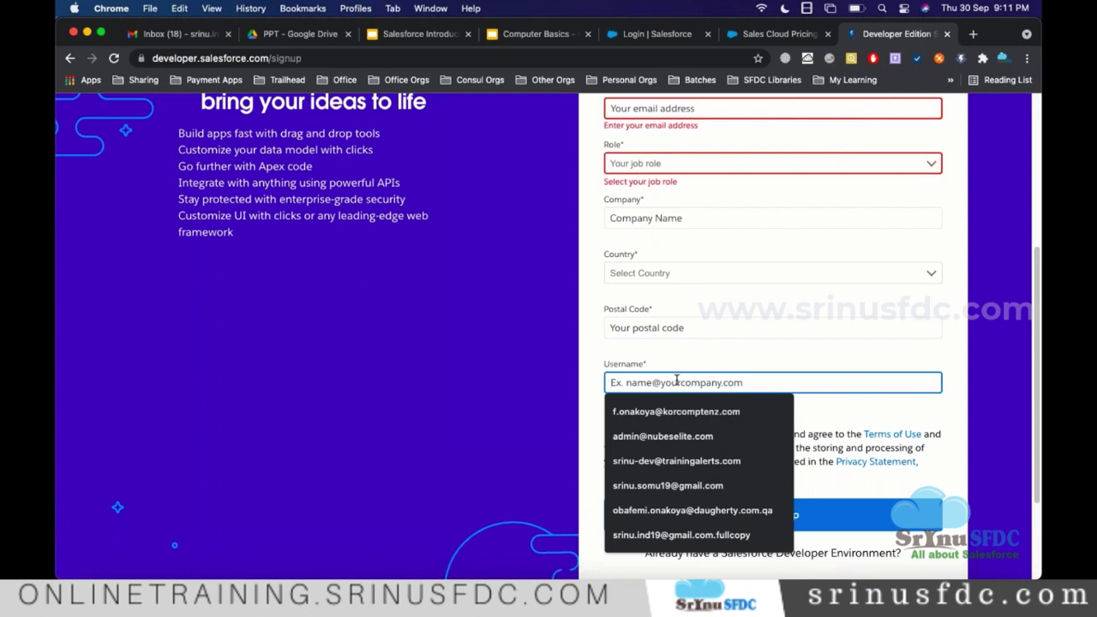
Enter a short username and leave the field, triggering the unique email-style username error.
{"action": "type", "text": "akra"}
{"action": "key", "text": "BackSpace"}
{"action": "key", "text": "BackSpace"}
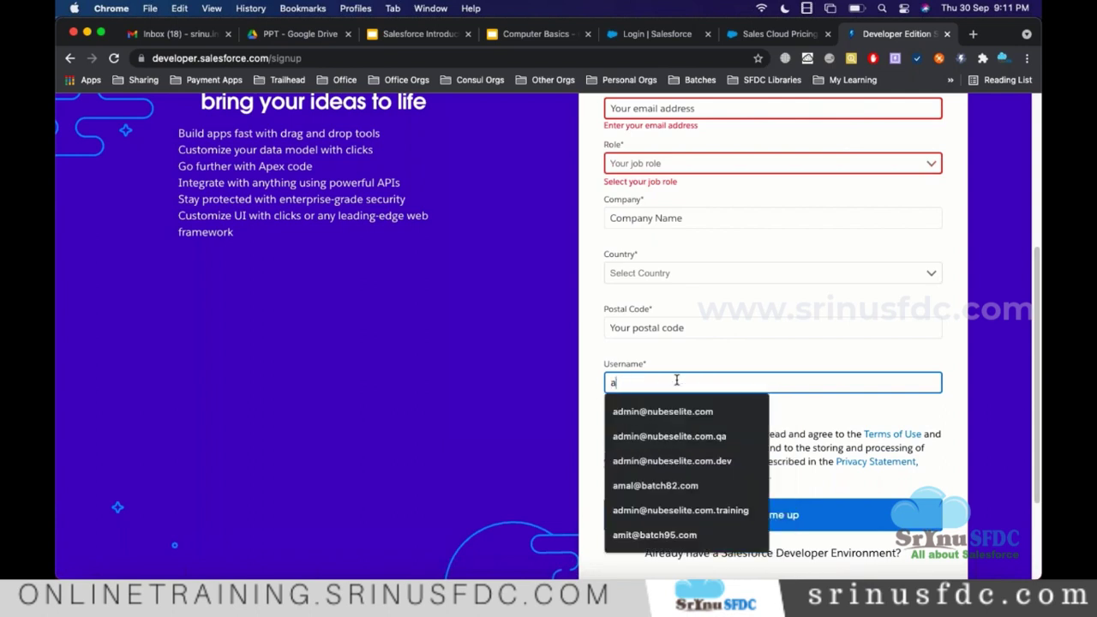
{"action": "key", "text": "BackSpace"}
{"action": "type", "text": "ak"}
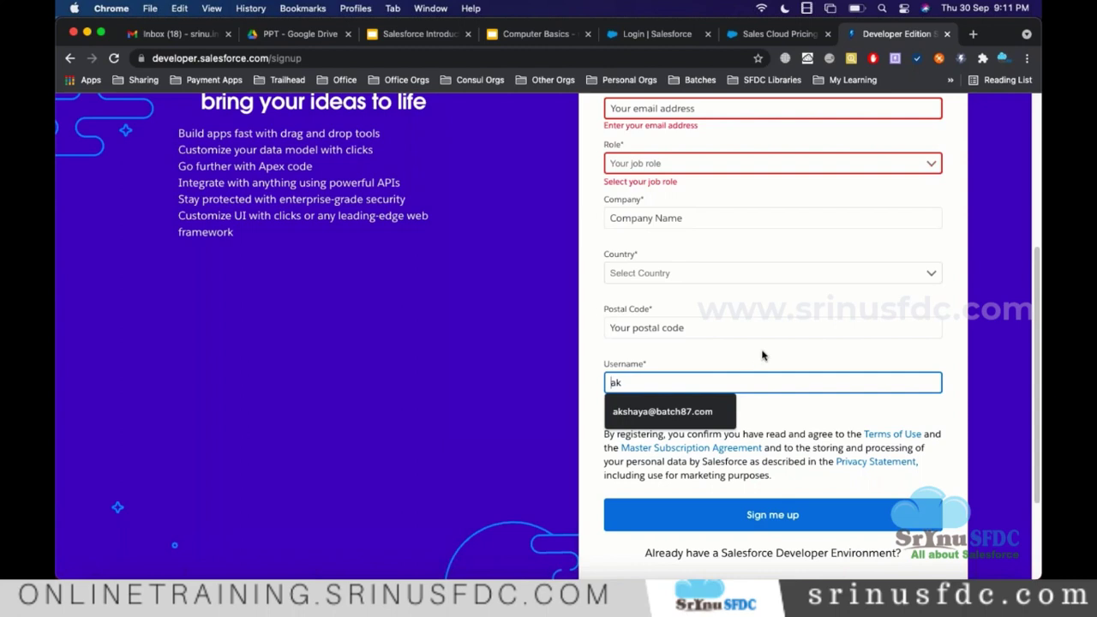
{"action": "left_click", "coordinate": [763, 356]}
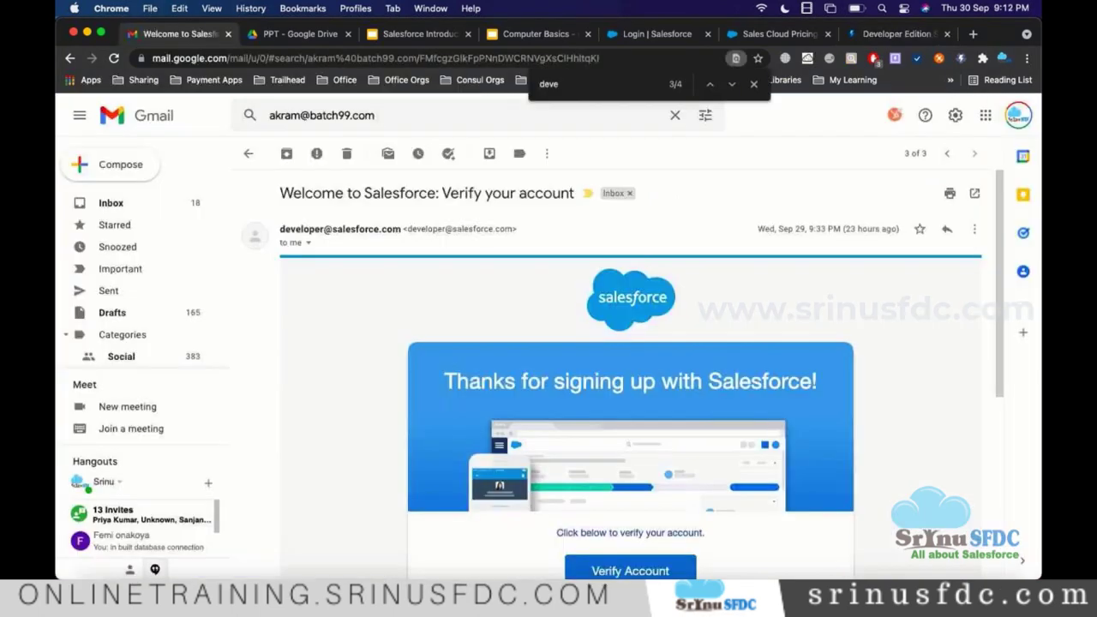
{"action": "scroll", "coordinate": [728, 257], "scroll_direction": "down", "scroll_amount": 2}
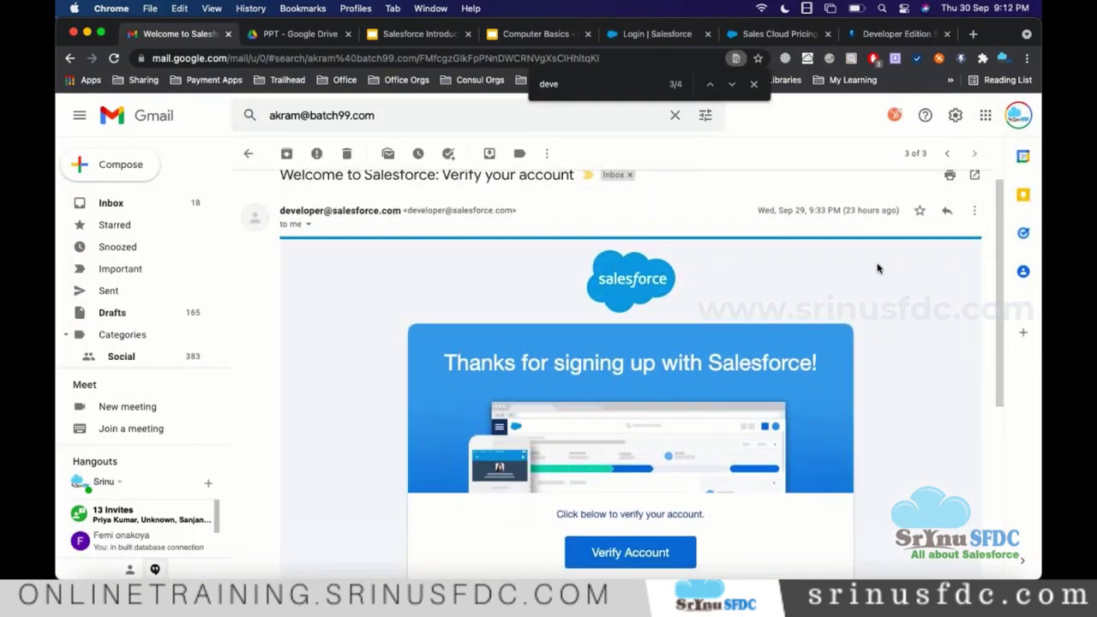
Scroll the 'Welcome to Salesforce: Verify your account' email and follow its Verify Account button.
{"action": "scroll", "coordinate": [778, 250], "scroll_direction": "down", "scroll_amount": 1}
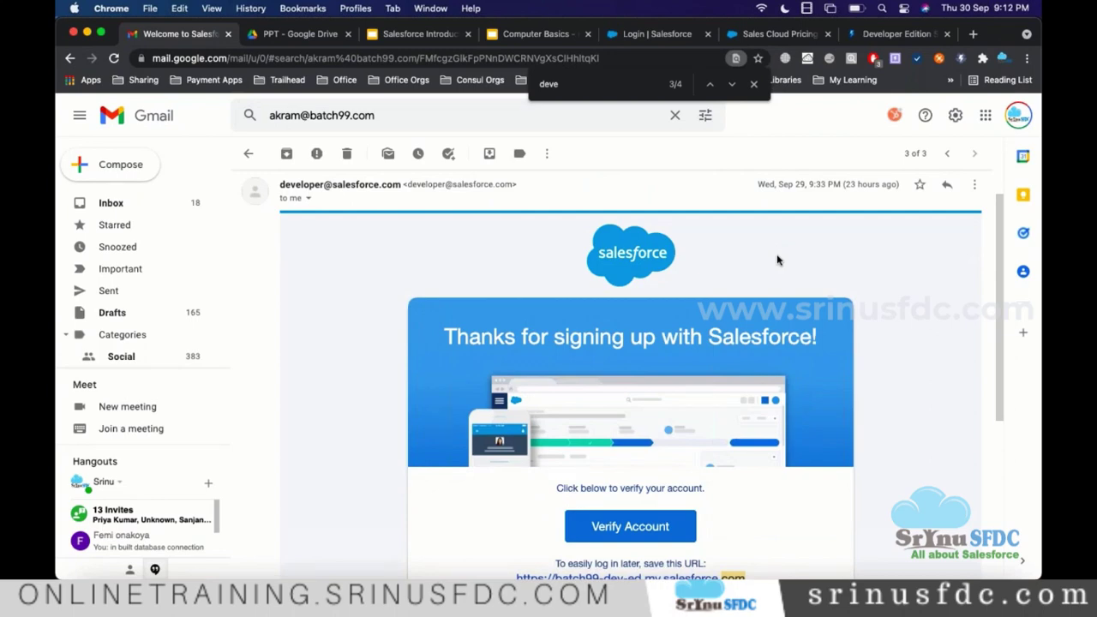
{"action": "scroll", "coordinate": [763, 296], "scroll_direction": "down", "scroll_amount": 3}
{"action": "scroll", "coordinate": [761, 294], "scroll_direction": "down", "scroll_amount": 4}
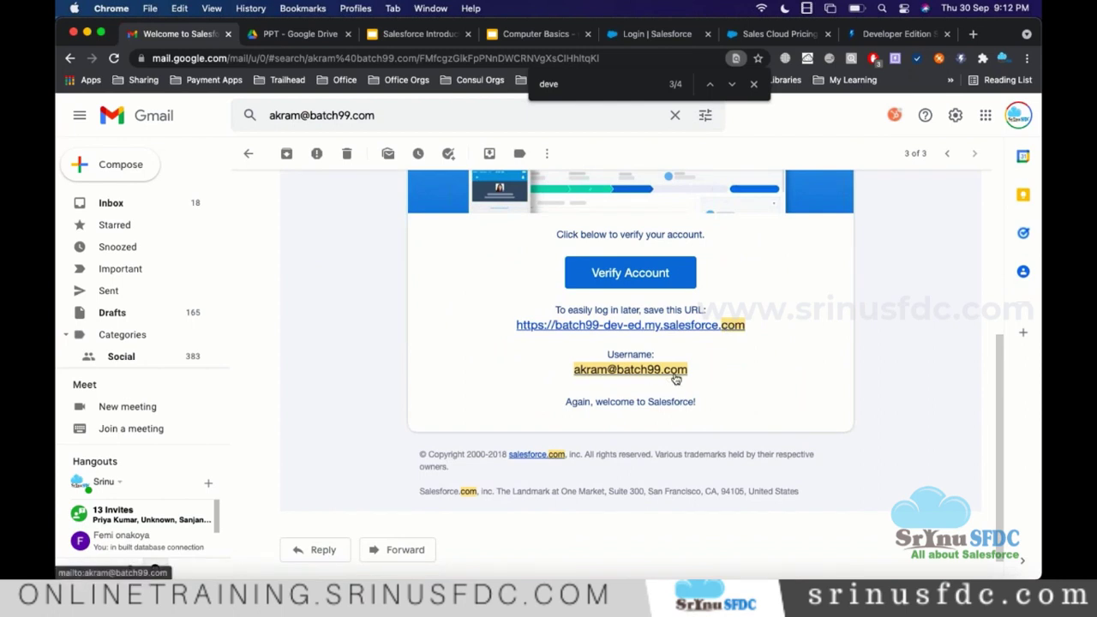
{"action": "left_click", "coordinate": [671, 274]}
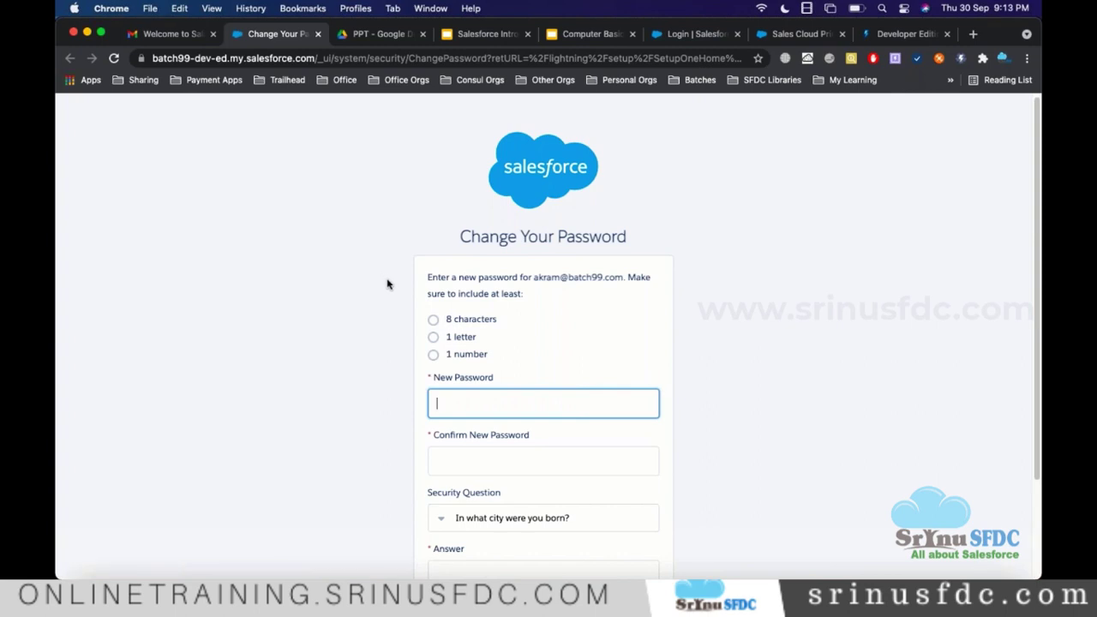
Enter and confirm the new password, type the security-question answer, and submit Change Password.
{"action": "scroll", "coordinate": [502, 332], "scroll_direction": "down", "scroll_amount": 3}
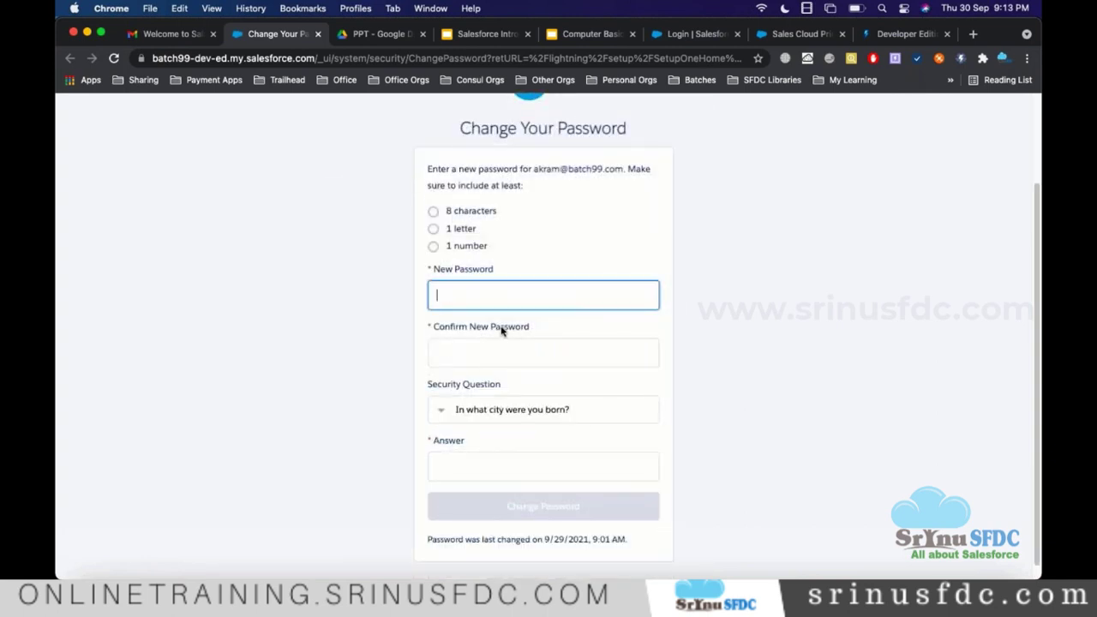
{"action": "left_click", "coordinate": [541, 293]}
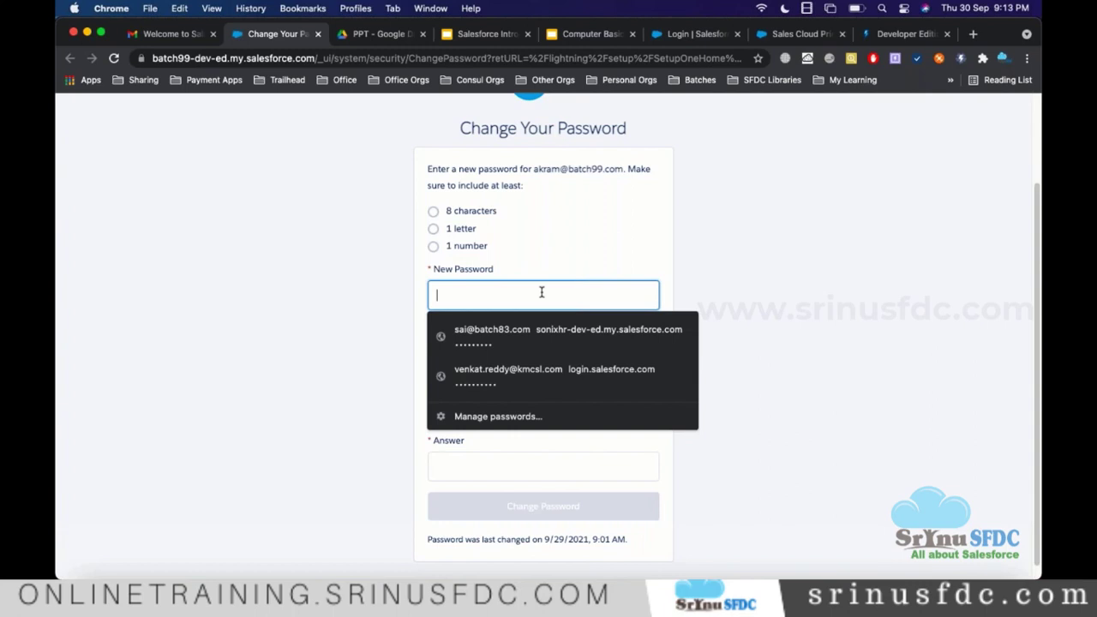
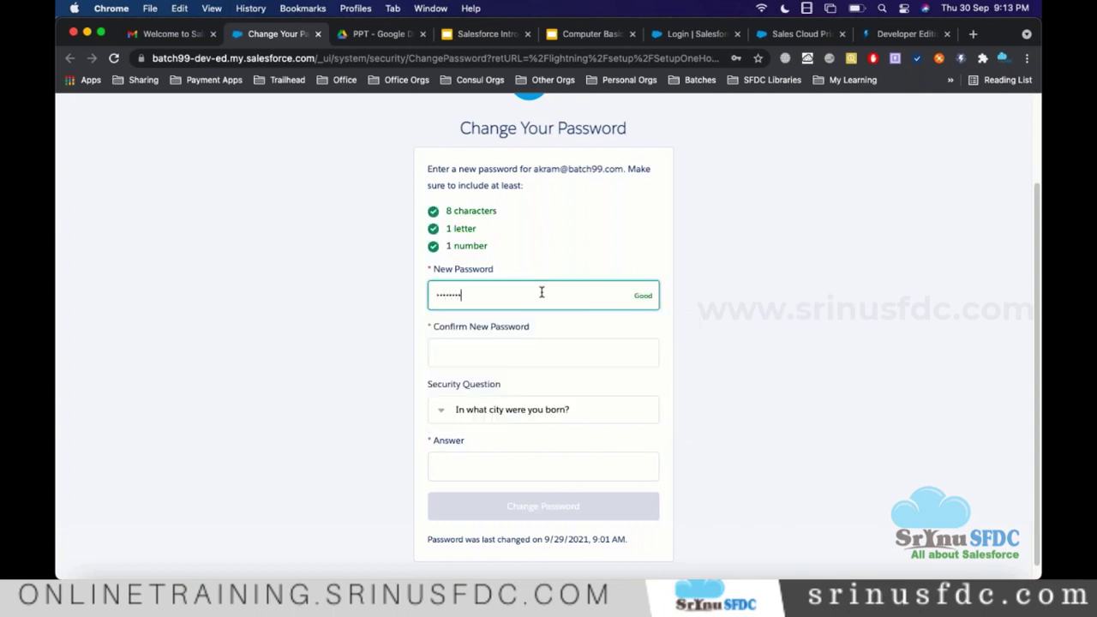
{"action": "key", "text": "Tab"}
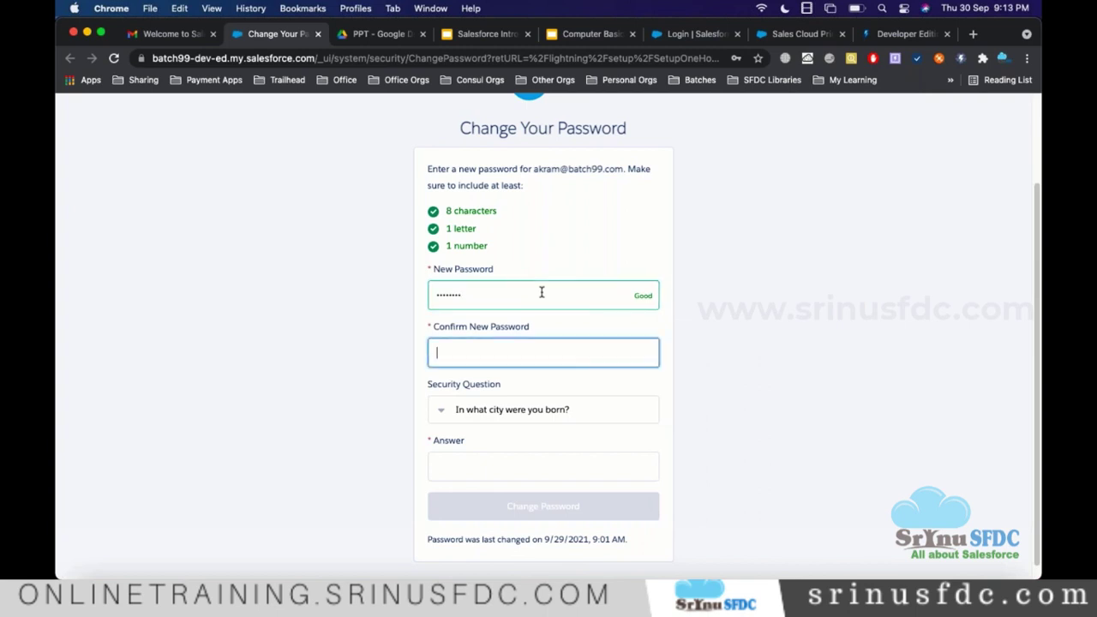
{"action": "left_click", "coordinate": [576, 463]}
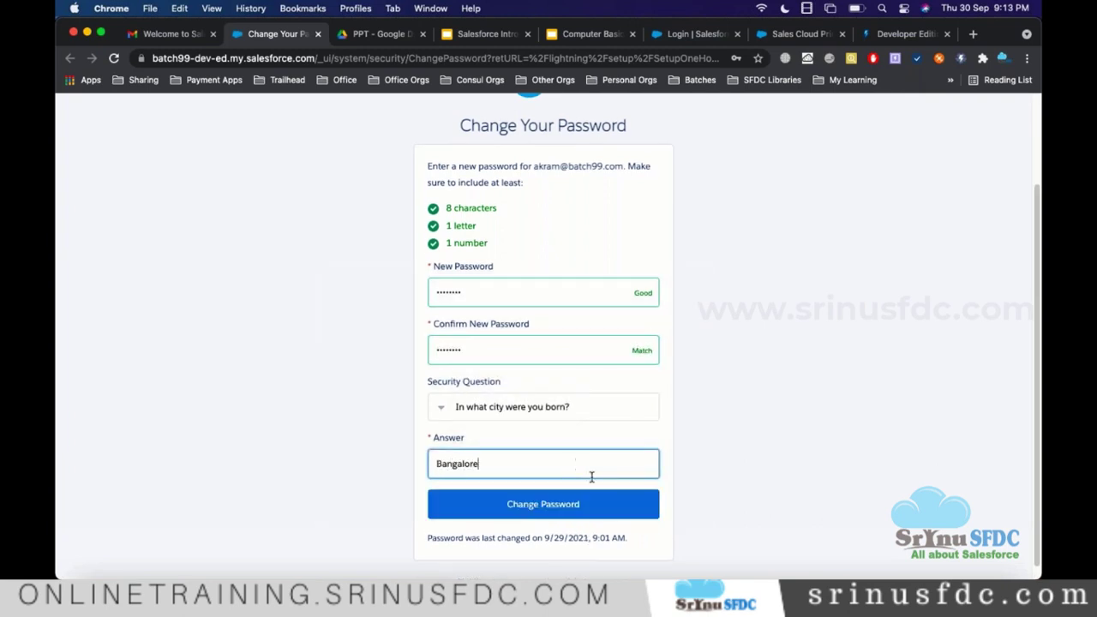
{"action": "left_click", "coordinate": [594, 509]}
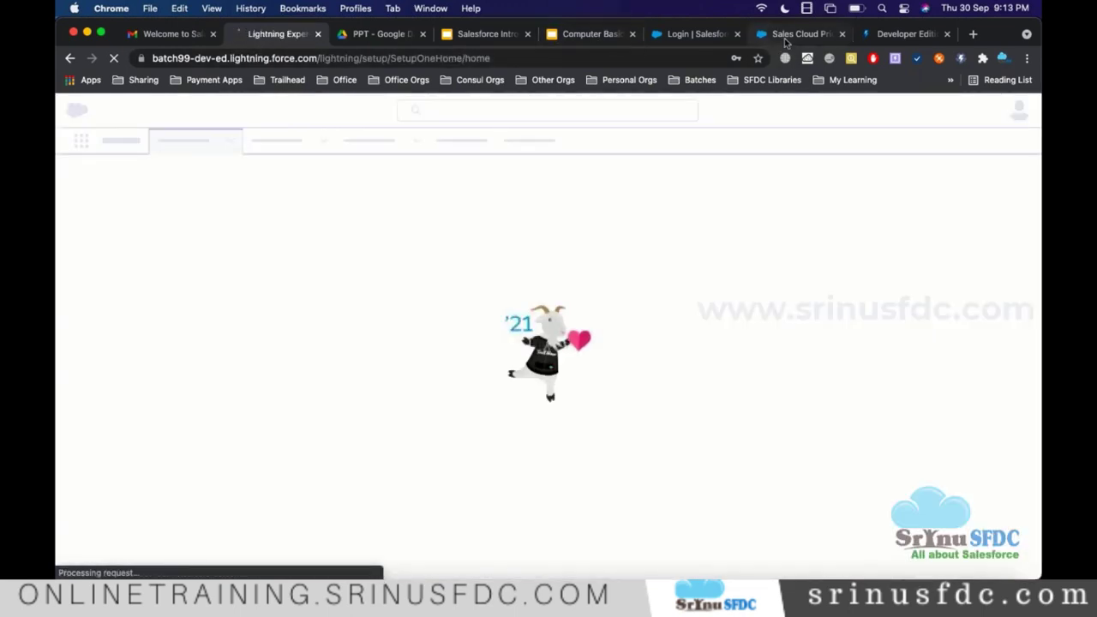
Bring the loading Setup tab forward and close the save-password, blank welcome and 'new way to learn' popups.
{"action": "left_click", "coordinate": [785, 36]}
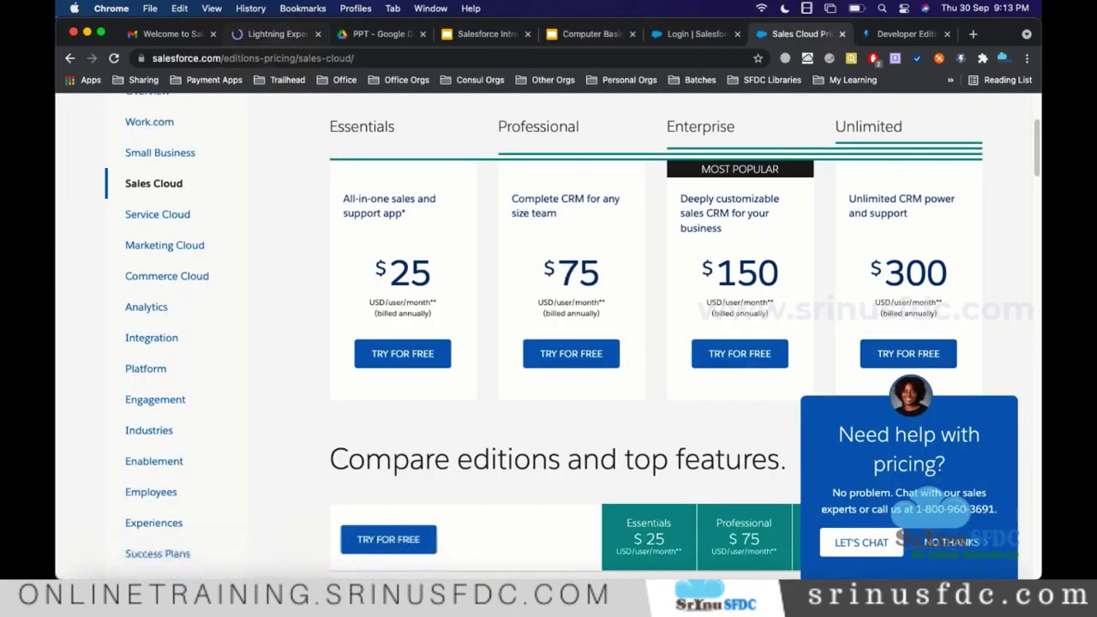
{"action": "left_click_drag", "start_coordinate": [274, 34], "coordinate": [900, 38]}
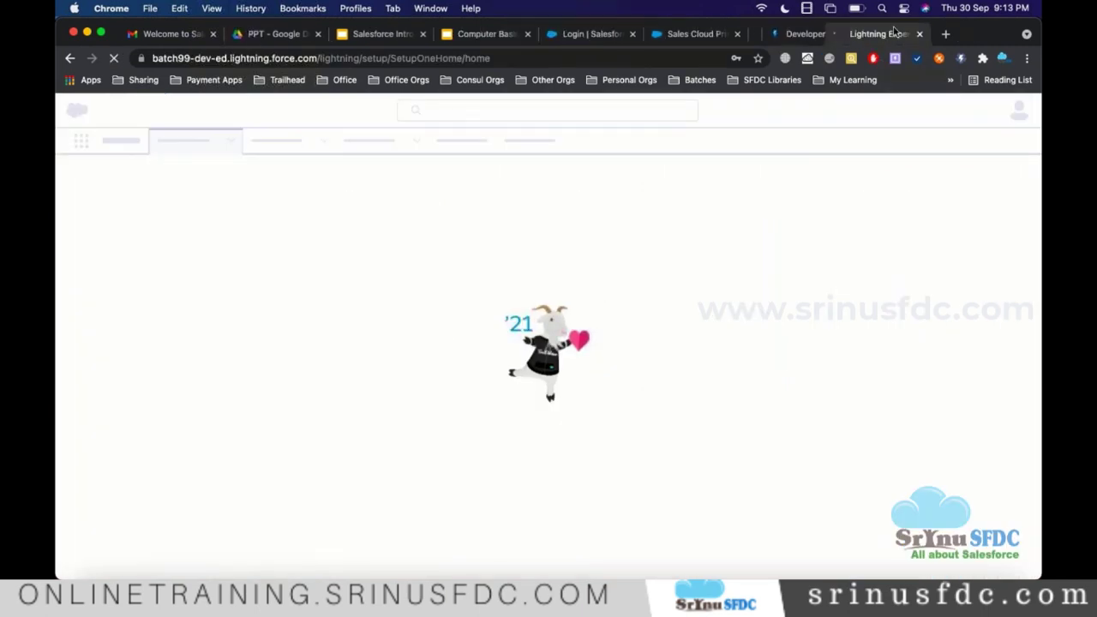
{"action": "left_click", "coordinate": [758, 80]}
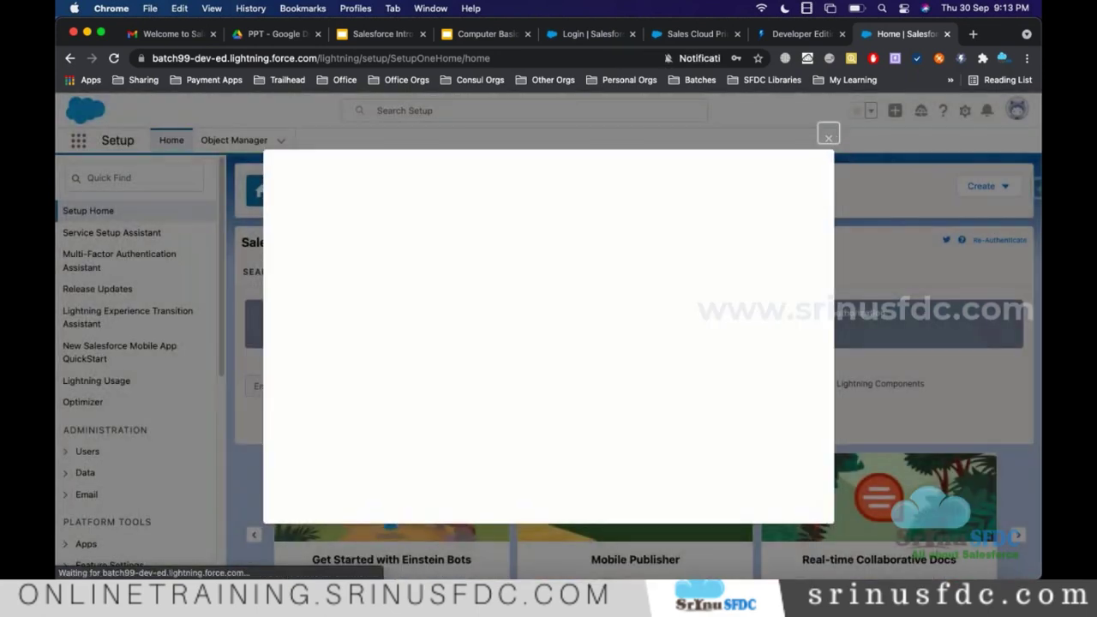
{"action": "left_click", "coordinate": [829, 138]}
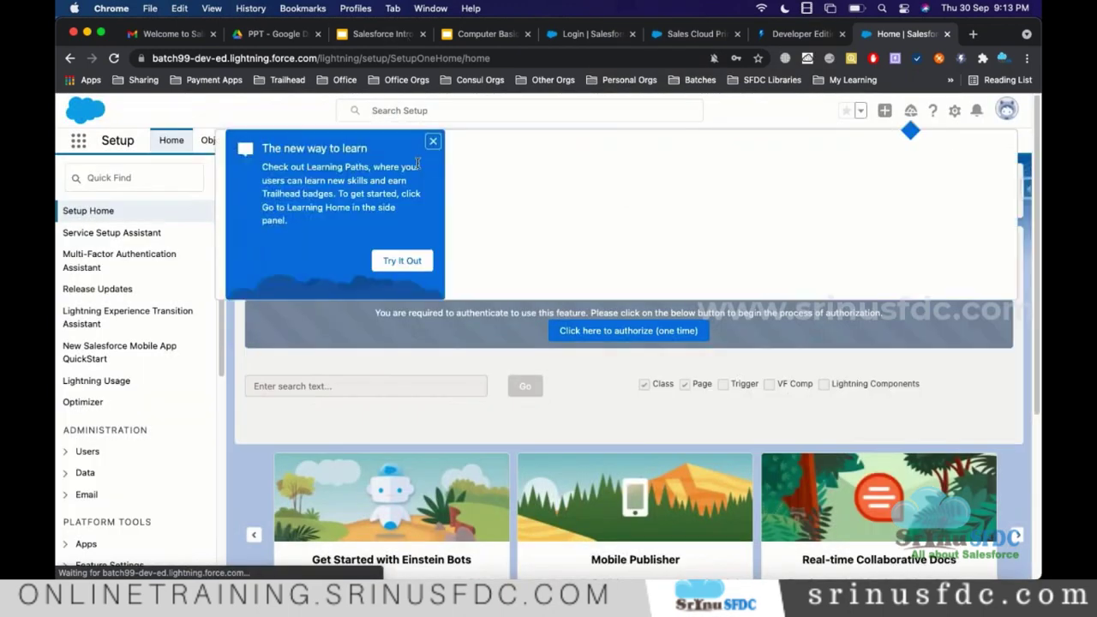
{"action": "left_click", "coordinate": [433, 141]}
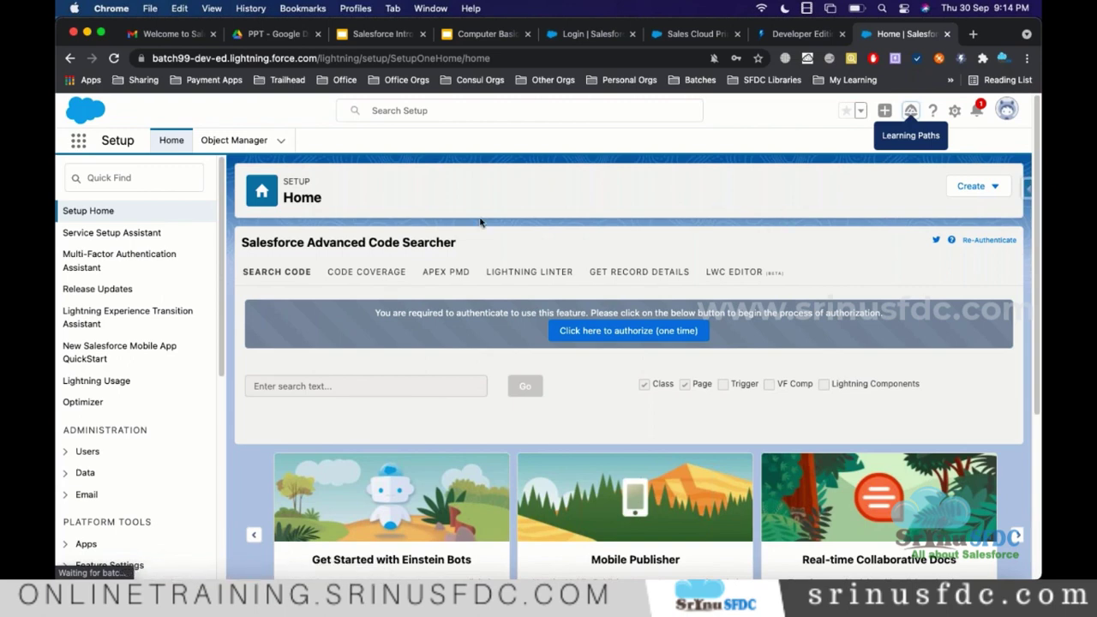
Search Quick Find for 'company in' and open Company Settings > Company Information.
{"action": "left_click", "coordinate": [150, 188]}
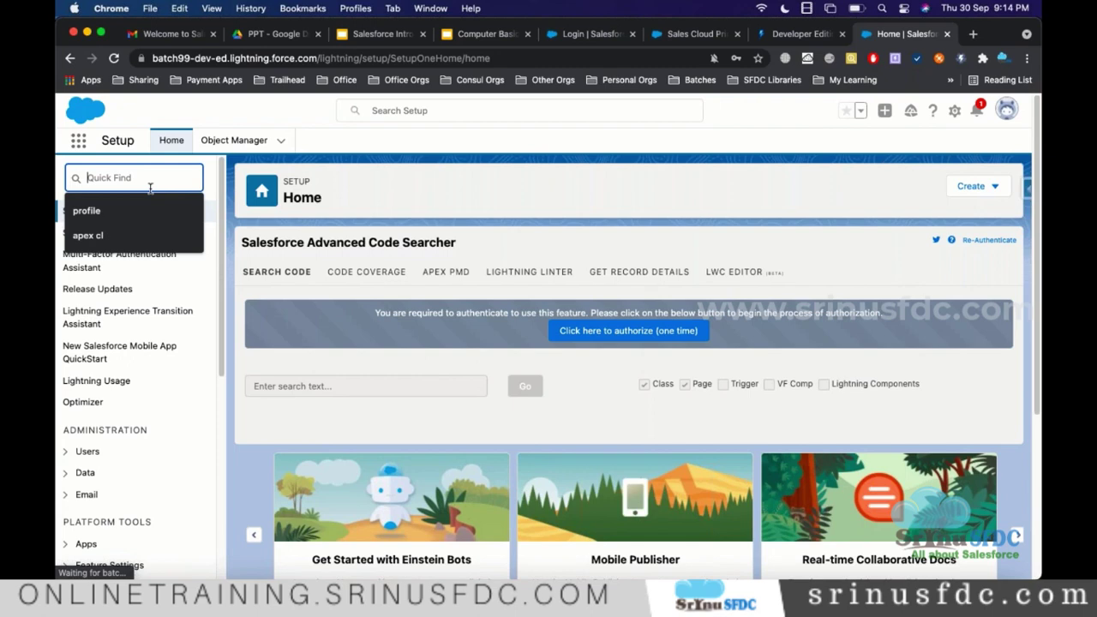
{"action": "type", "text": "compnay in"}
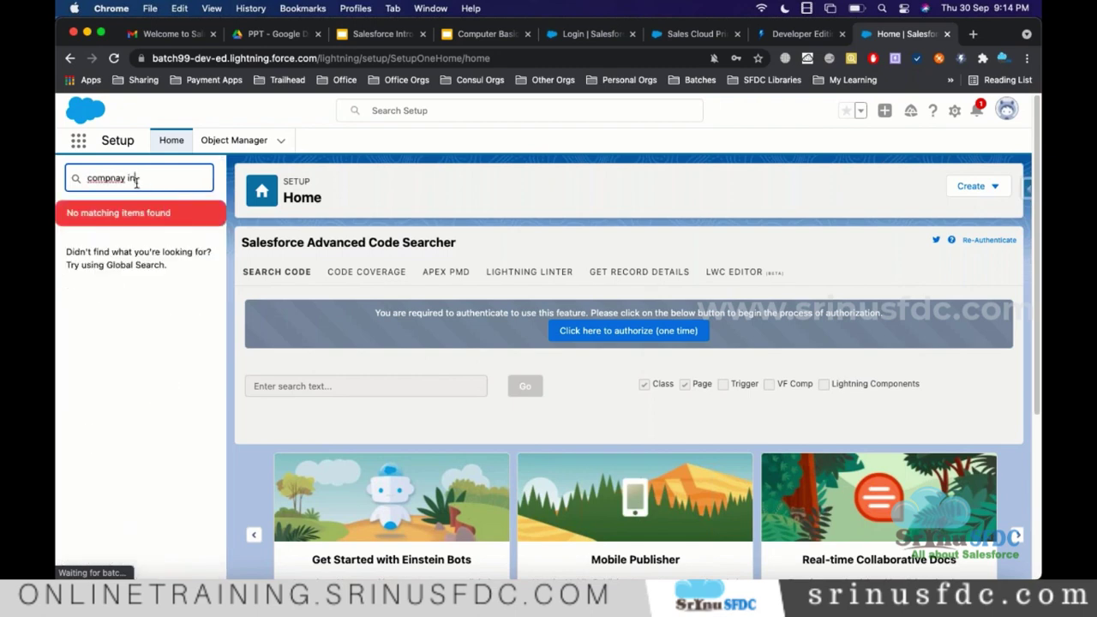
{"action": "key", "text": "BackSpace"}
{"action": "key", "text": "BackSpace"}
{"action": "key", "text": "BackSpace"}
{"action": "key", "text": "BackSpace"}
{"action": "key", "text": "BackSpace"}
{"action": "key", "text": "BackSpace"}
{"action": "type", "text": "any in"}
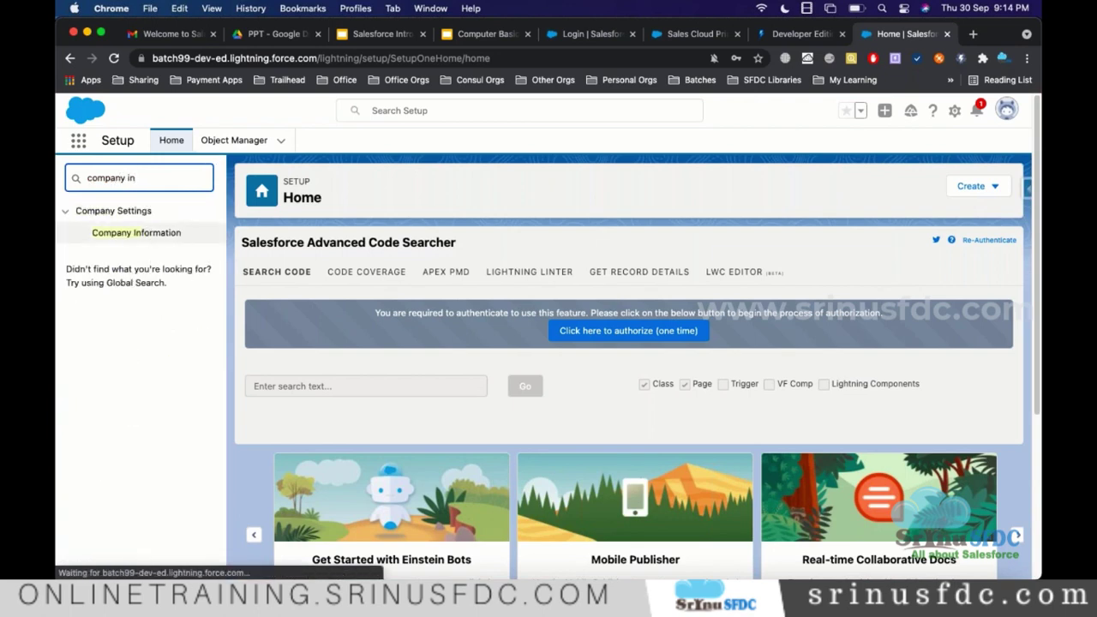
{"action": "left_click", "coordinate": [166, 240]}
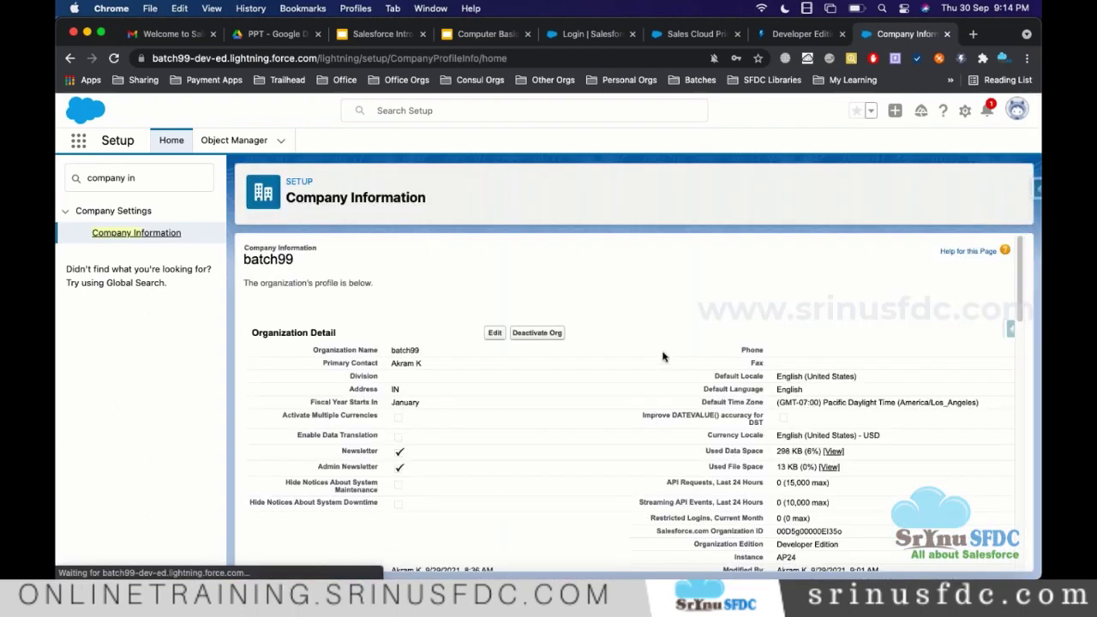
Highlight the organization name batch99 and the org's primary contact in the Organization Detail.
{"action": "scroll", "coordinate": [651, 296], "scroll_direction": "down", "scroll_amount": 3}
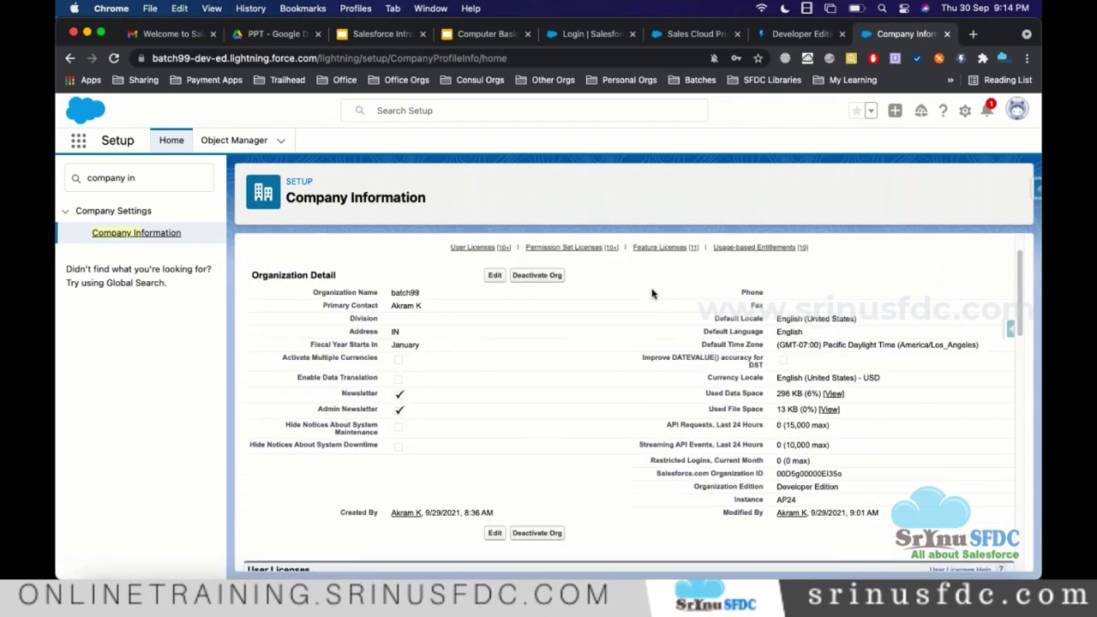
{"action": "double_click", "coordinate": [405, 268]}
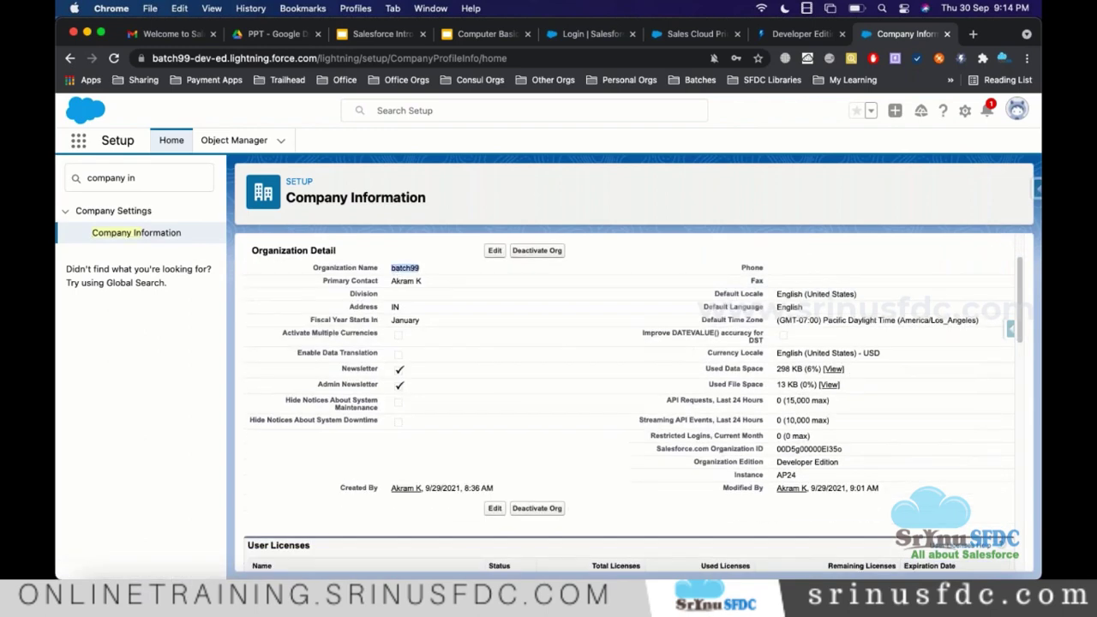
{"action": "triple_click", "coordinate": [407, 280]}
Highlight the Default Locale, English (United States), and the Default Language value.
{"action": "scroll", "coordinate": [466, 306], "scroll_direction": "down", "scroll_amount": 1}
{"action": "triple_click", "coordinate": [800, 291]}
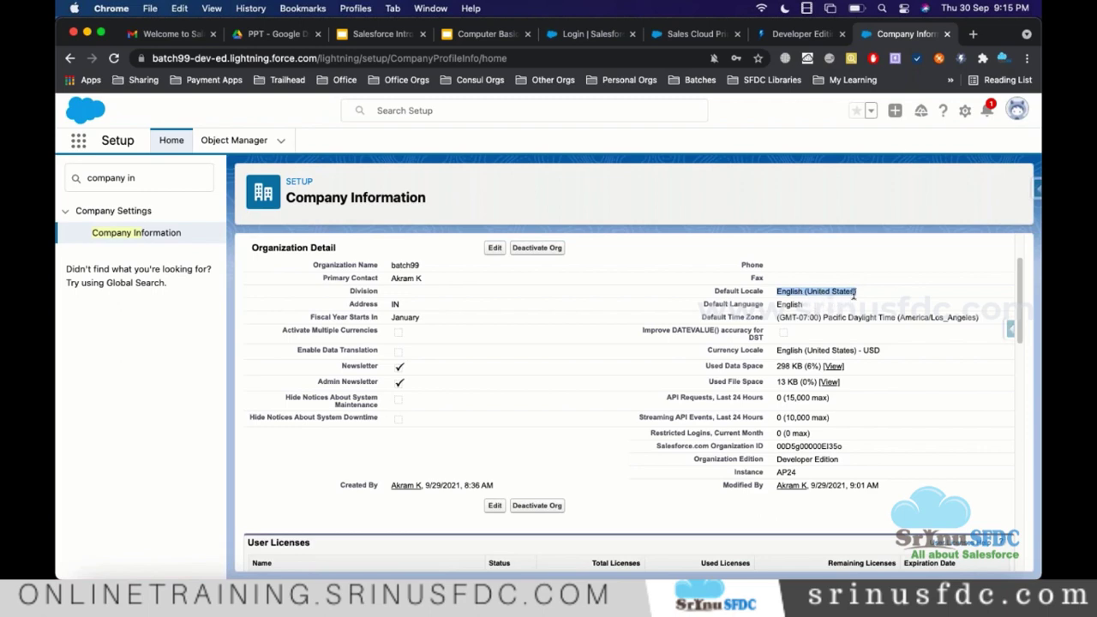
{"action": "left_click", "coordinate": [828, 314]}
{"action": "triple_click", "coordinate": [815, 291]}
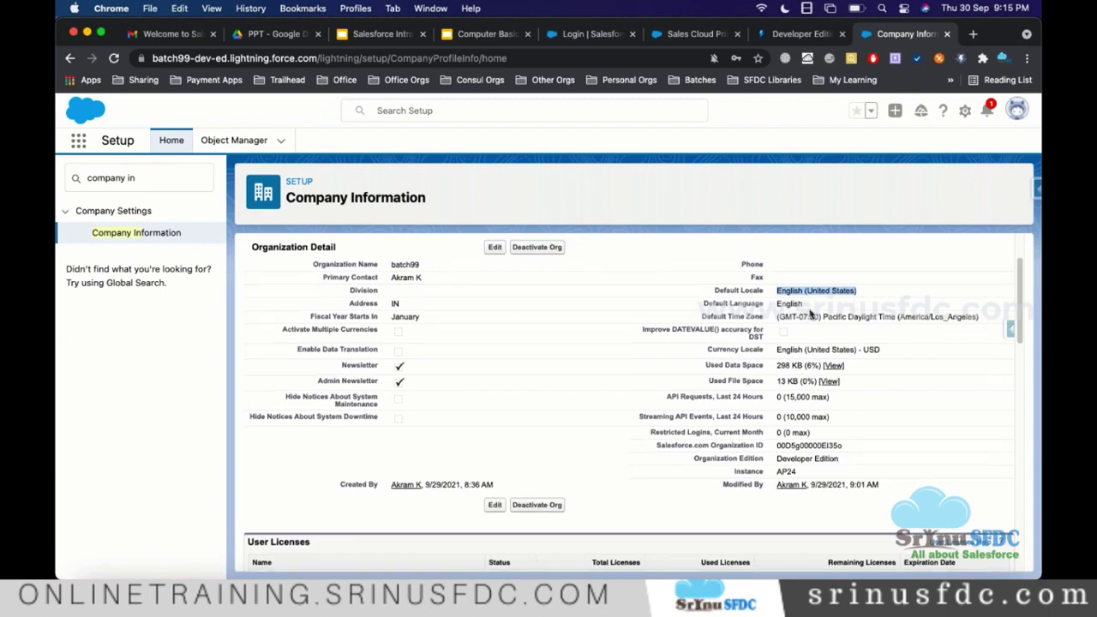
{"action": "scroll", "coordinate": [809, 313], "scroll_direction": "down", "scroll_amount": 3}
{"action": "scroll", "coordinate": [819, 296], "scroll_direction": "up", "scroll_amount": 3}
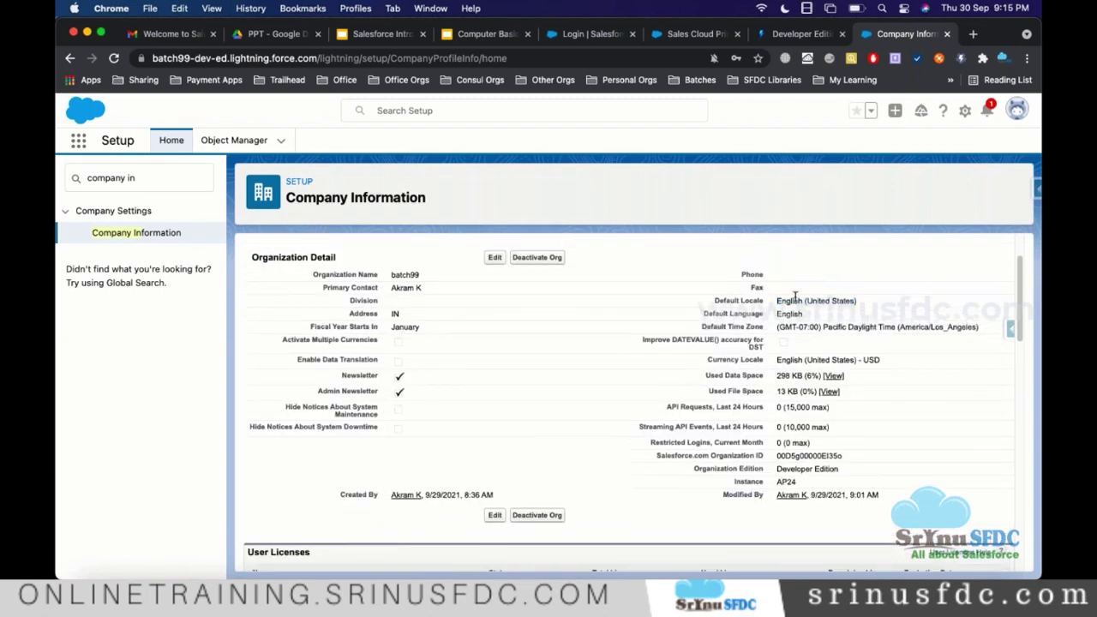
{"action": "double_click", "coordinate": [789, 301]}
{"action": "left_click", "coordinate": [804, 300]}
{"action": "triple_click", "coordinate": [801, 314]}
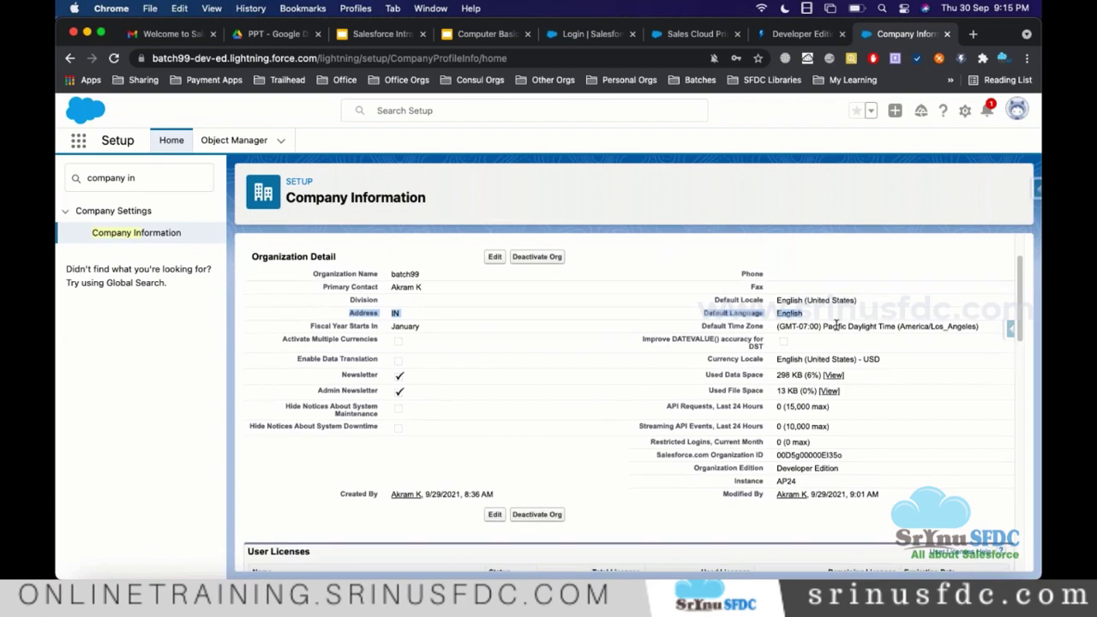
Highlight the org's Instance, AP24, then move to the Computer Basics presentation.
{"action": "scroll", "coordinate": [805, 308], "scroll_direction": "down", "scroll_amount": 3}
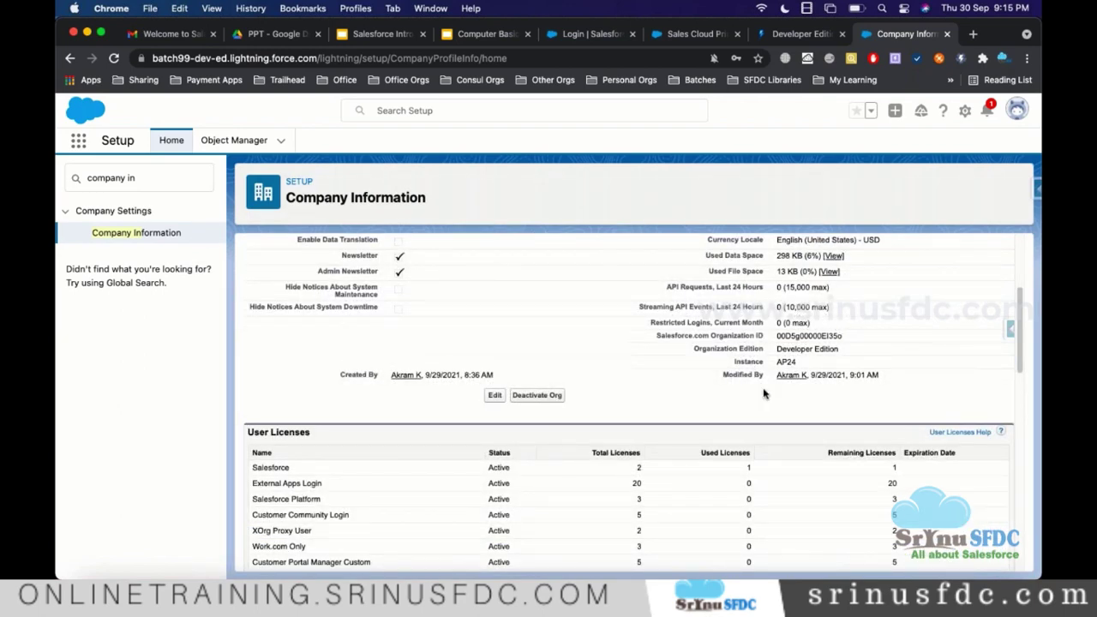
{"action": "left_click_drag", "start_coordinate": [735, 362], "coordinate": [802, 364]}
{"action": "double_click", "coordinate": [794, 362]}
{"action": "left_click", "coordinate": [485, 33]}
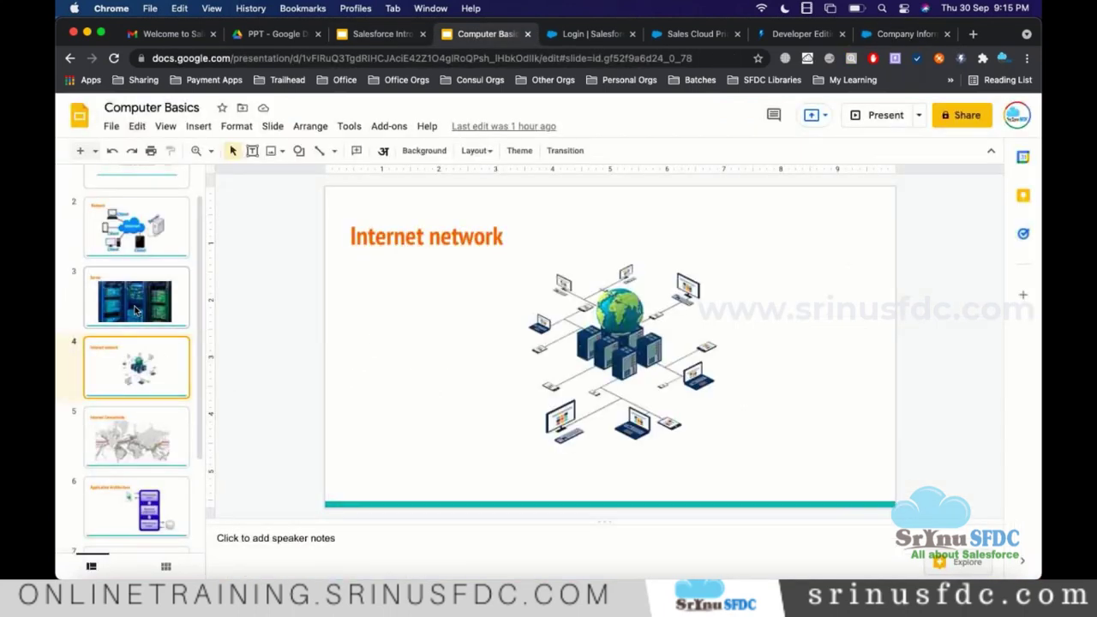
Go to slide 3 'Server', then slide 4 'Internet network', then back to 'Server'.
{"action": "left_click", "coordinate": [135, 311]}
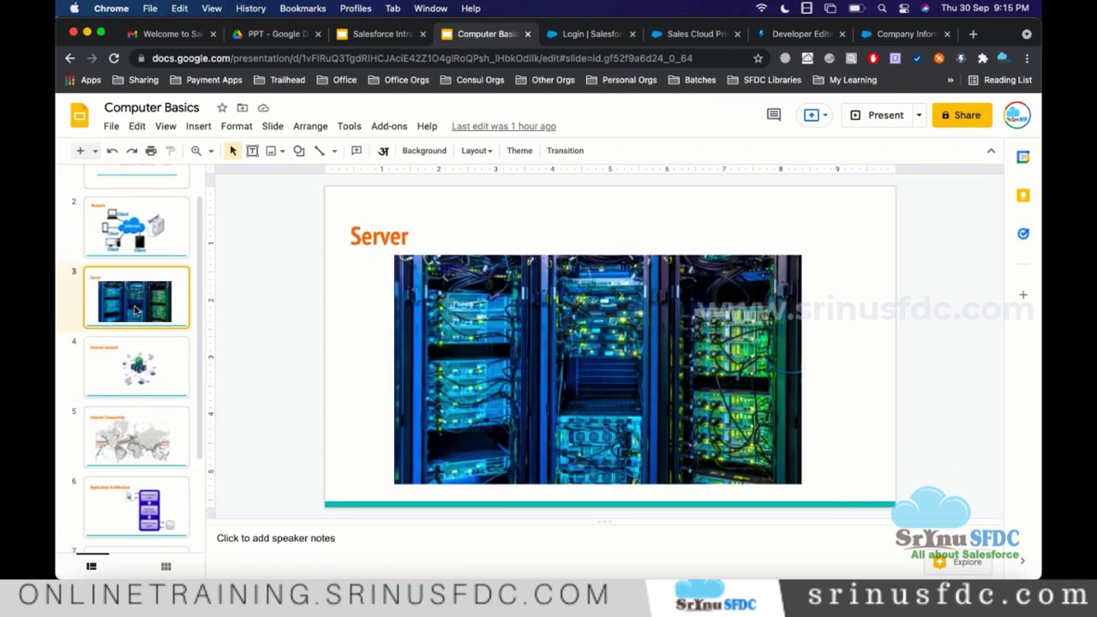
{"action": "left_click", "coordinate": [139, 377]}
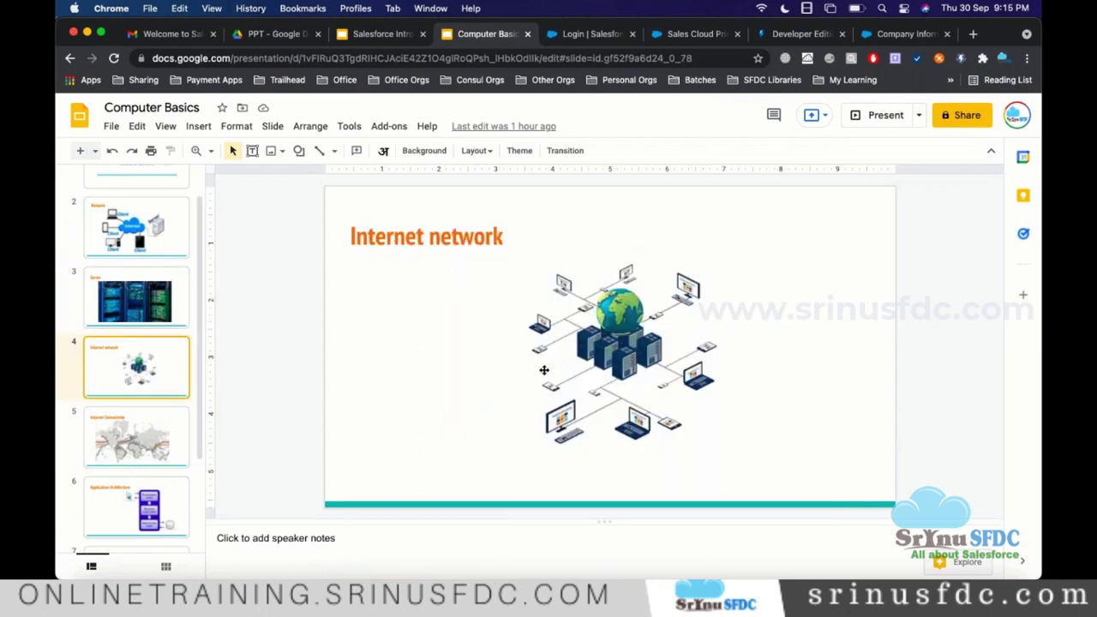
{"action": "left_click", "coordinate": [120, 300]}
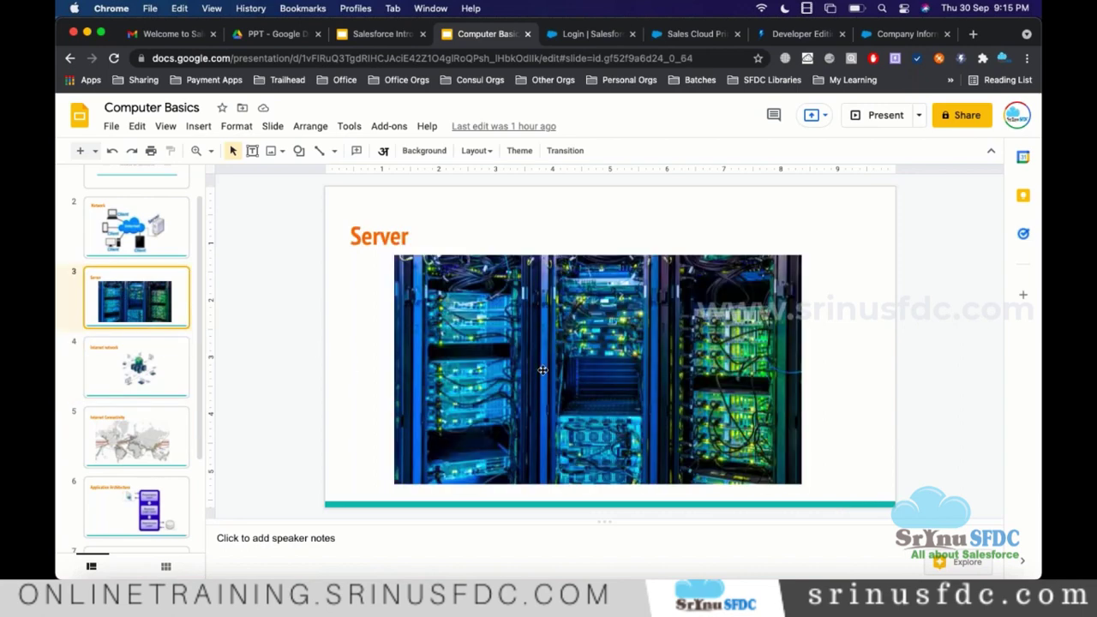